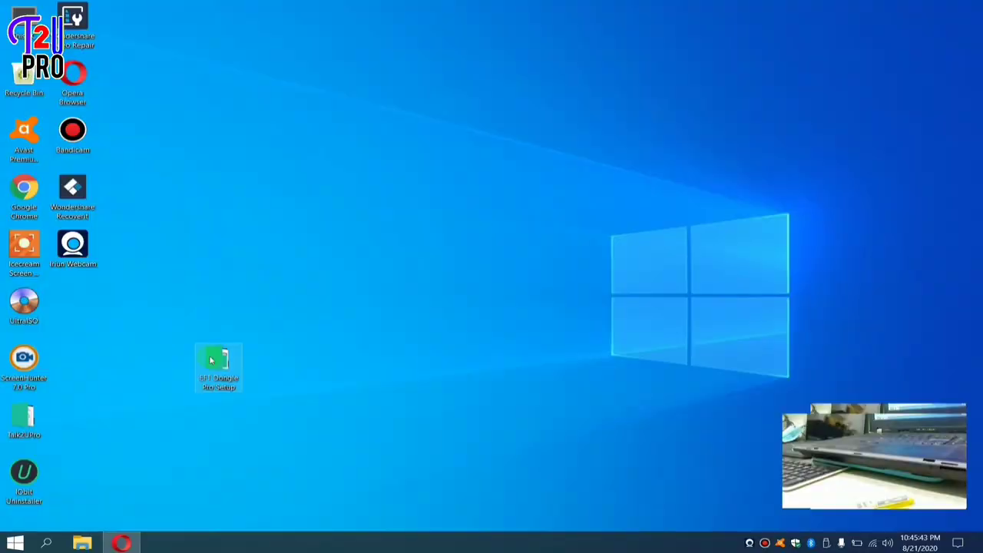
# Open the EFT Dongle Pro Setup folder, switch to Opera and open the EFT Dongle section of the Easy Firmware downloads.
pyautogui.doubleClick(211, 359)
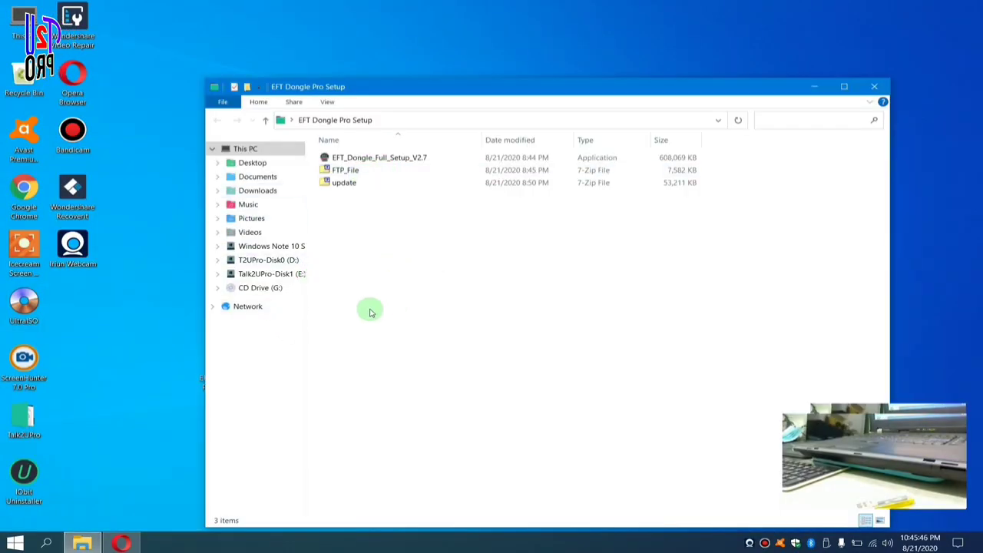
pyautogui.click(123, 544)
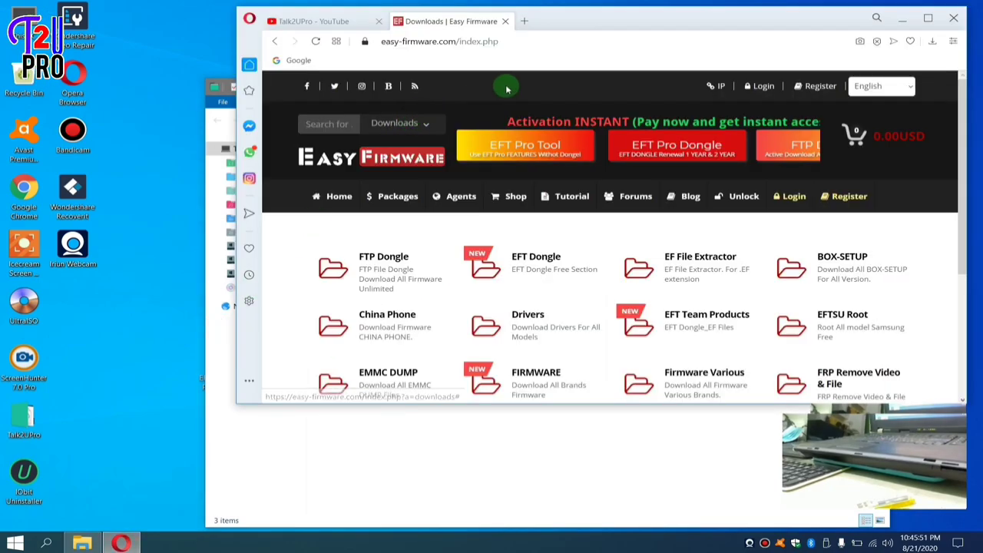
pyautogui.click(534, 42)
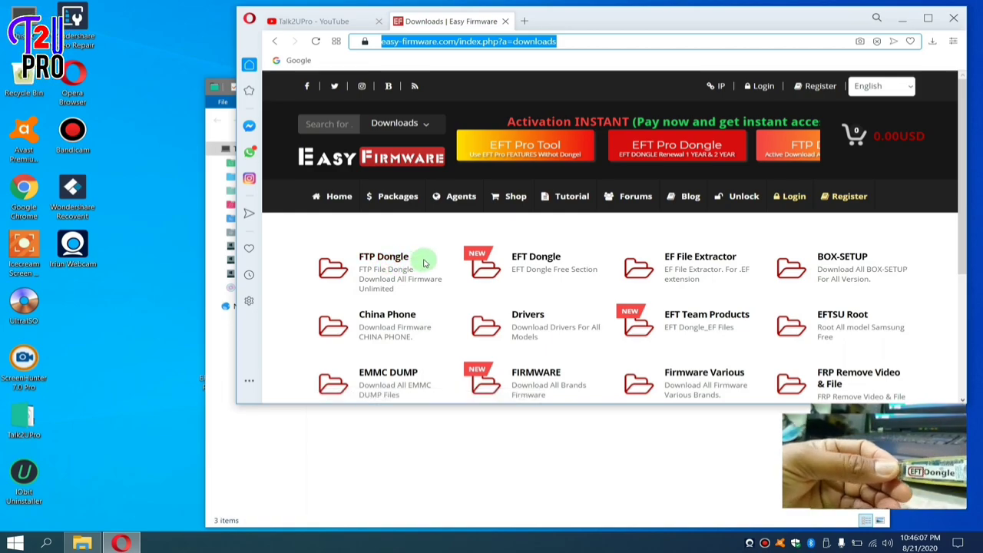
pyautogui.click(522, 261)
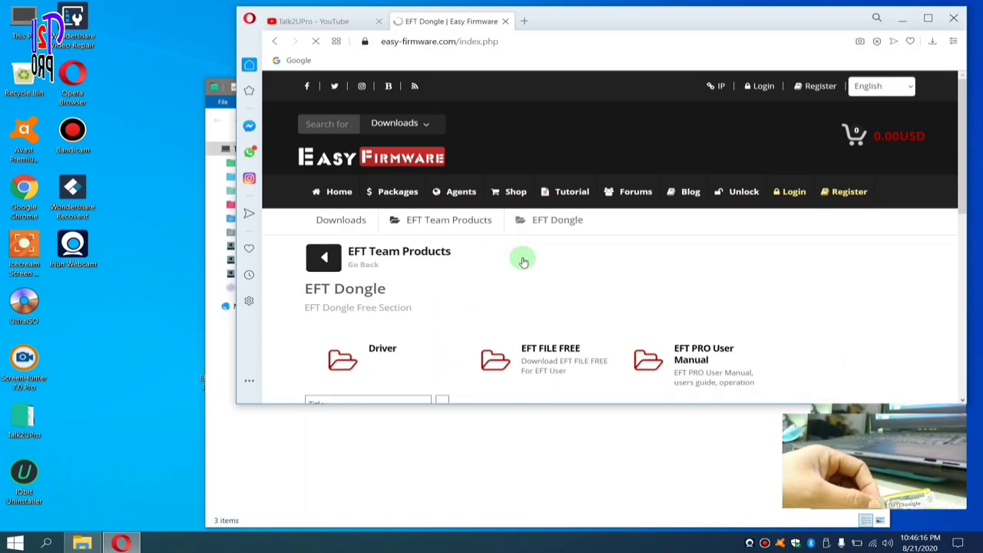
# Examine the EFT Dongle download list for the Pro update and full setup packages.
pyautogui.scroll(-2, 522, 262)
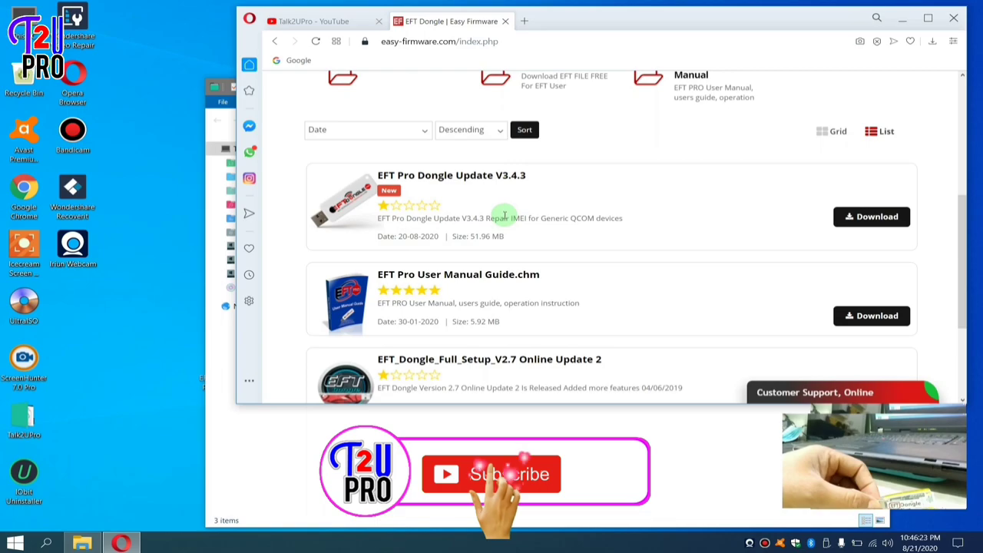
pyautogui.scroll(-1, 505, 215)
pyautogui.scroll(-1, 538, 236)
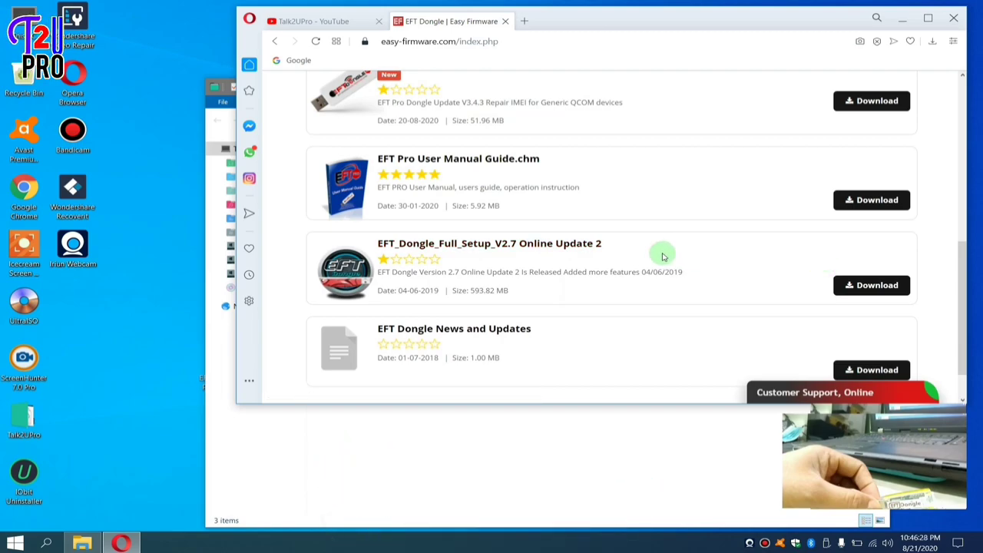
pyautogui.scroll(1, 472, 167)
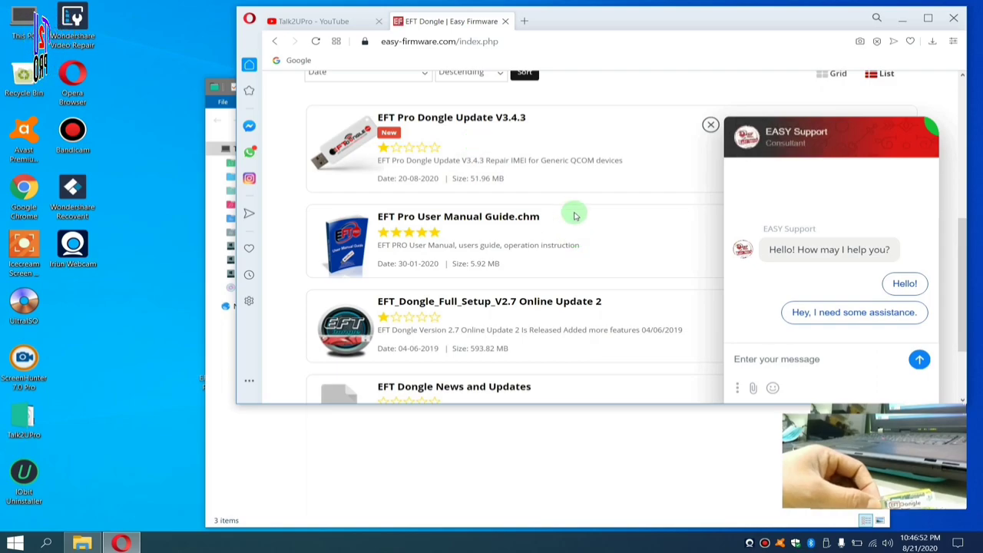
pyautogui.scroll(5, 463, 162)
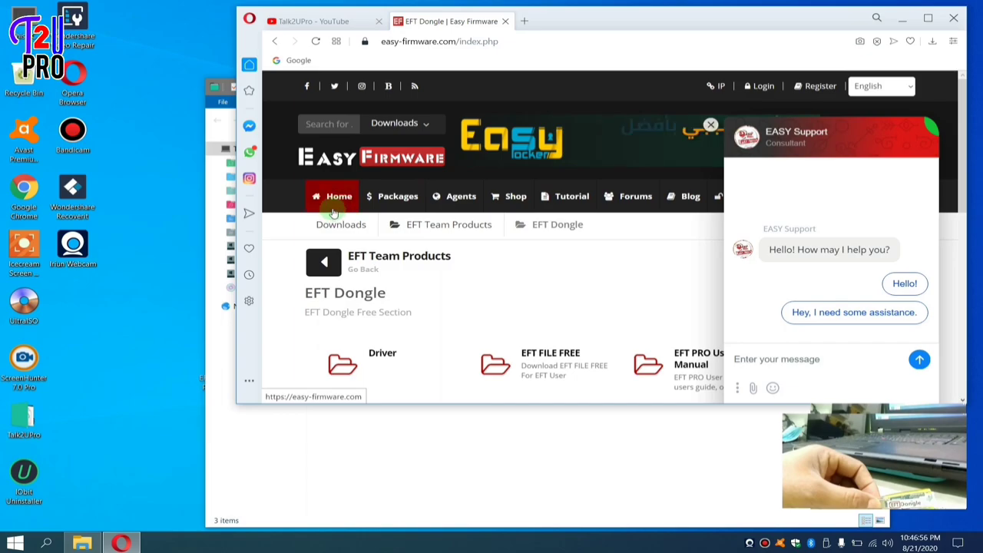
pyautogui.scroll(-2, 333, 213)
pyautogui.scroll(2, 357, 207)
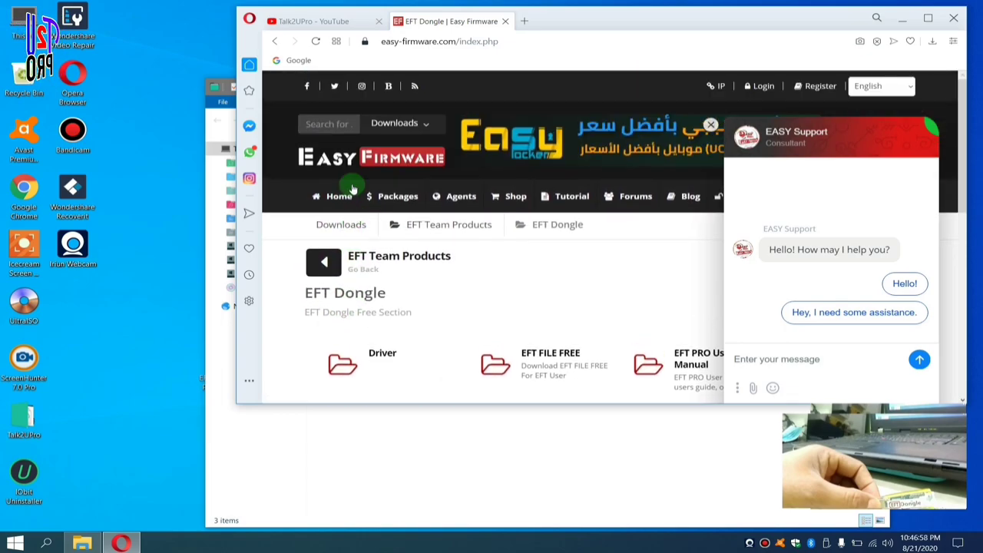
# Return to the Easy Firmware downloads page and view the FTP File download in the FTP Dongle section.
pyautogui.click(330, 198)
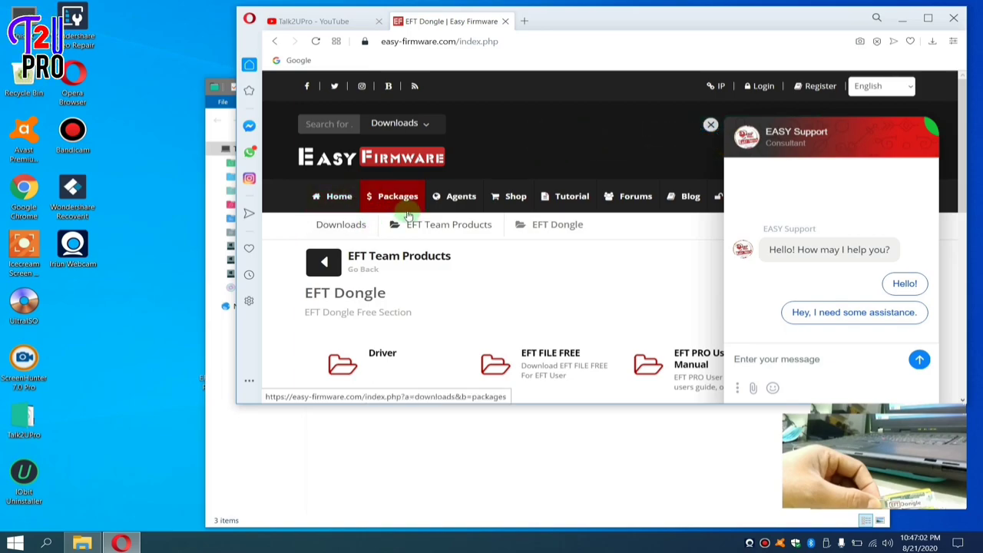
pyautogui.scroll(-1, 407, 212)
pyautogui.click(353, 177)
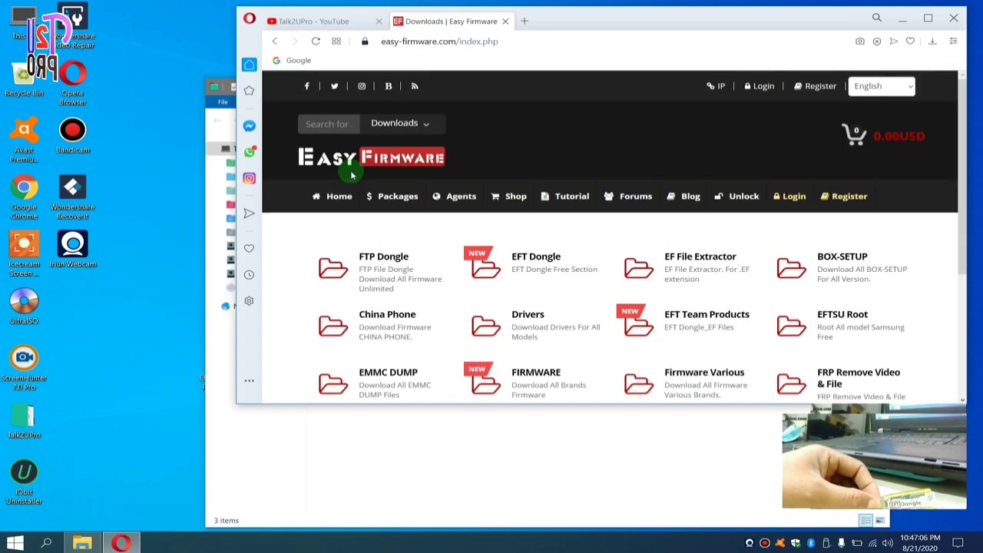
pyautogui.click(390, 257)
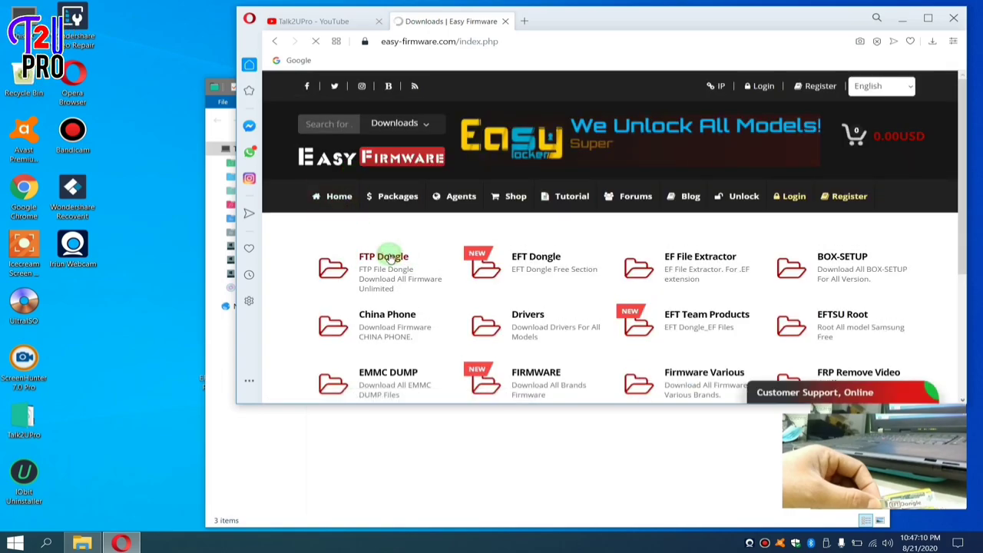
pyautogui.scroll(-2, 388, 256)
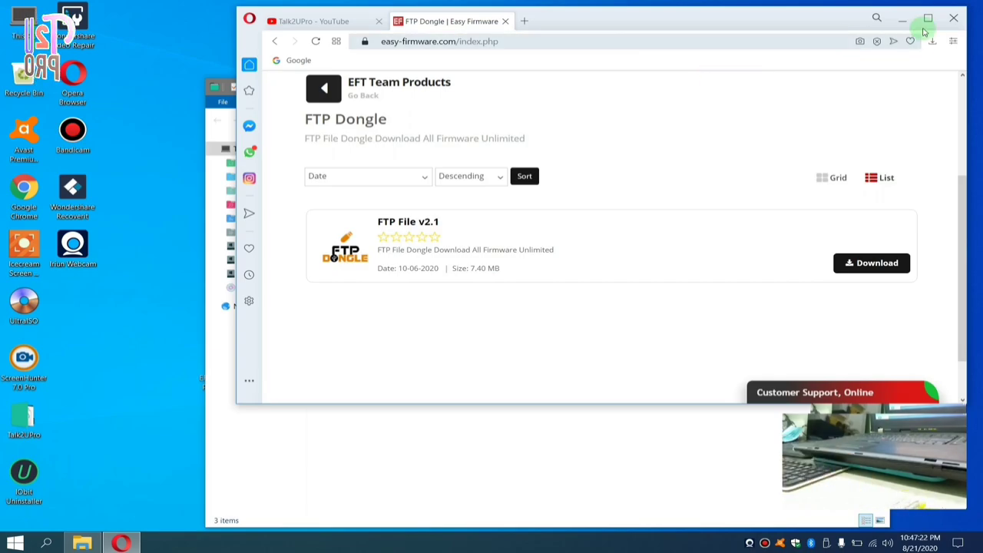
# Minimize the browser and run EFT_Dongle_Full_Setup_V2.7 from the setup folder as administrator.
pyautogui.click(902, 17)
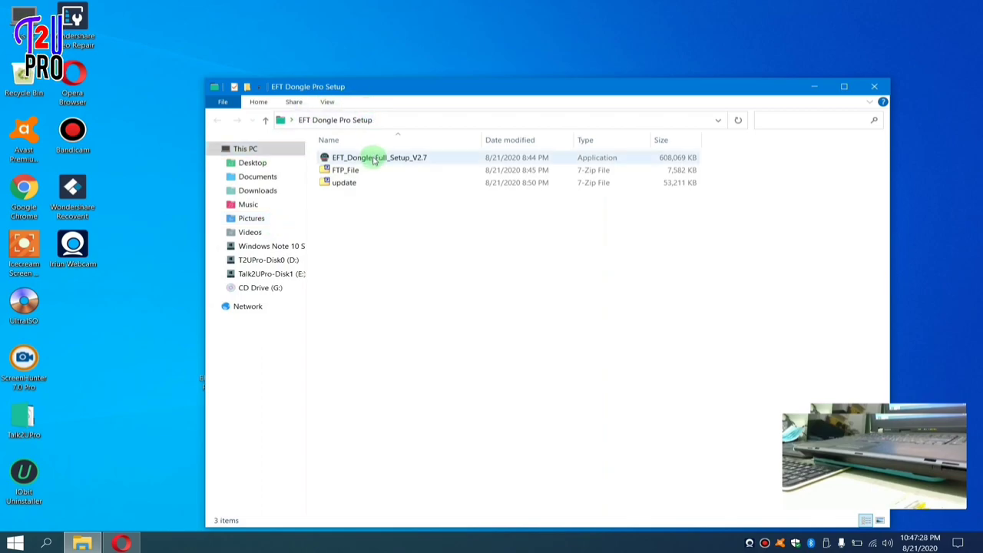
pyautogui.moveTo(374, 159)
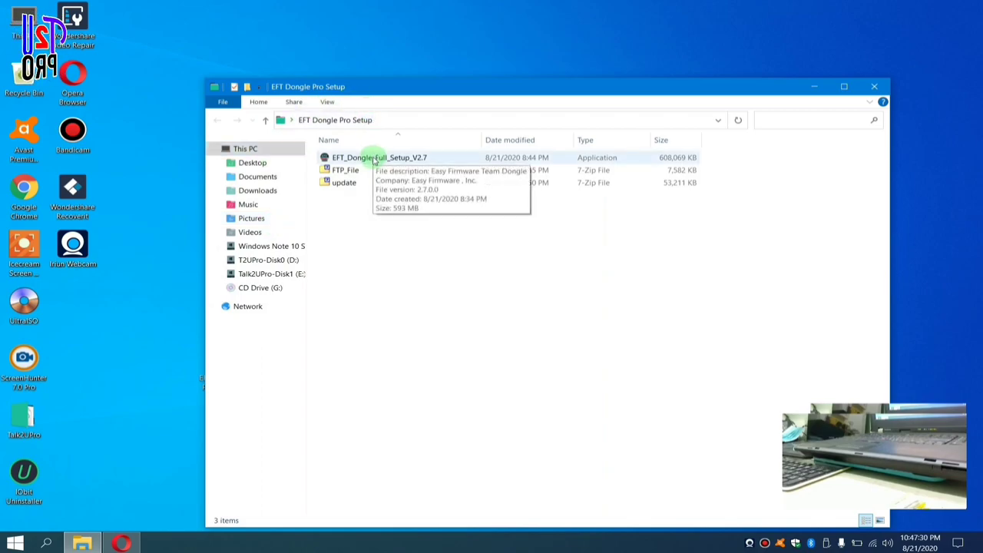
pyautogui.rightClick(374, 159)
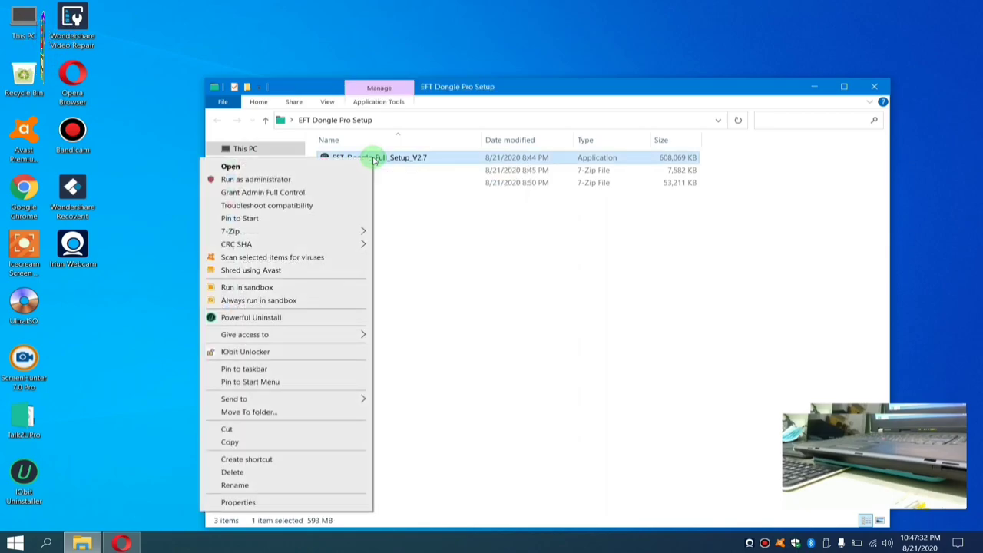
pyautogui.click(278, 180)
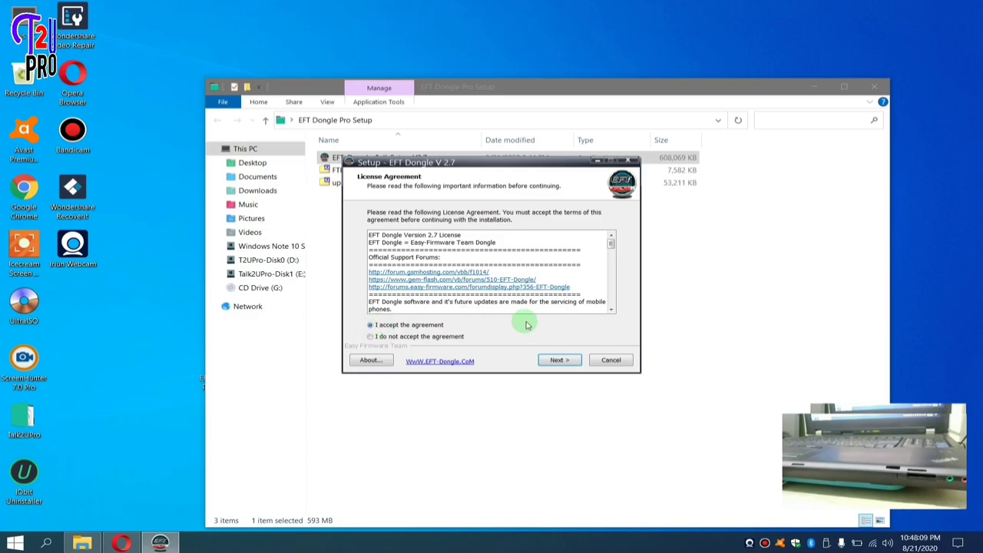
# Install EFT Dongle V 2.7 with the license accepted, the default destination and Start Menu folders, and a desktop shortcut.
pyautogui.click(557, 361)
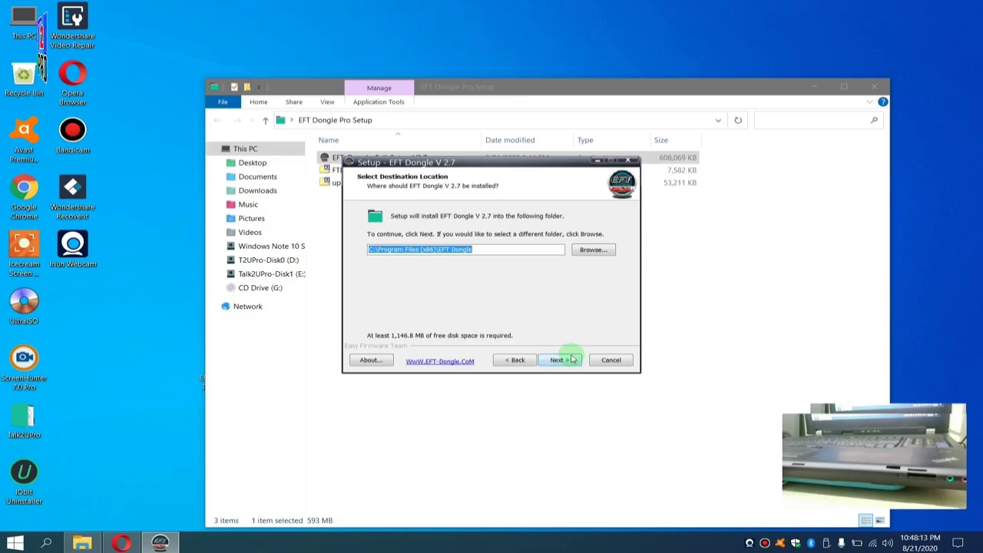
pyautogui.click(557, 361)
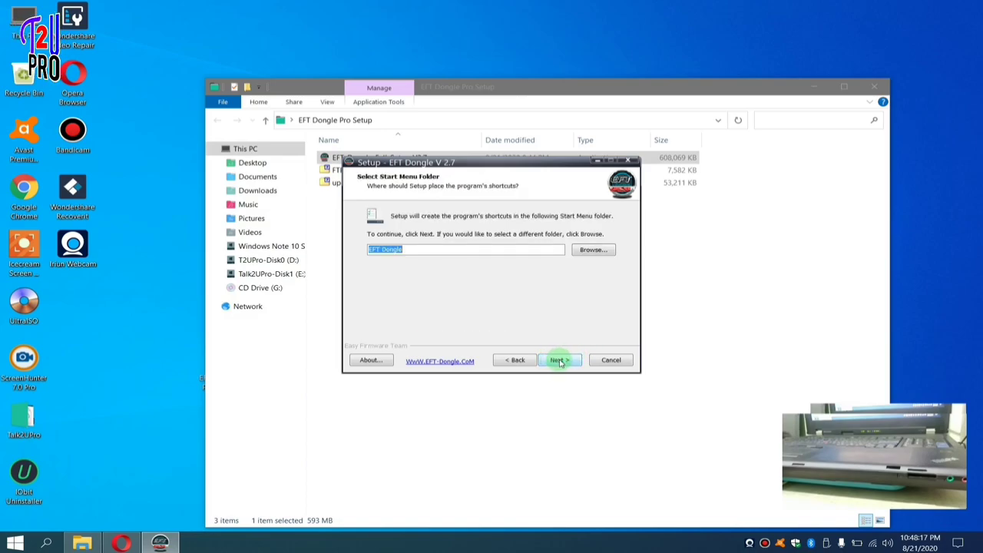
pyautogui.click(558, 361)
pyautogui.click(372, 252)
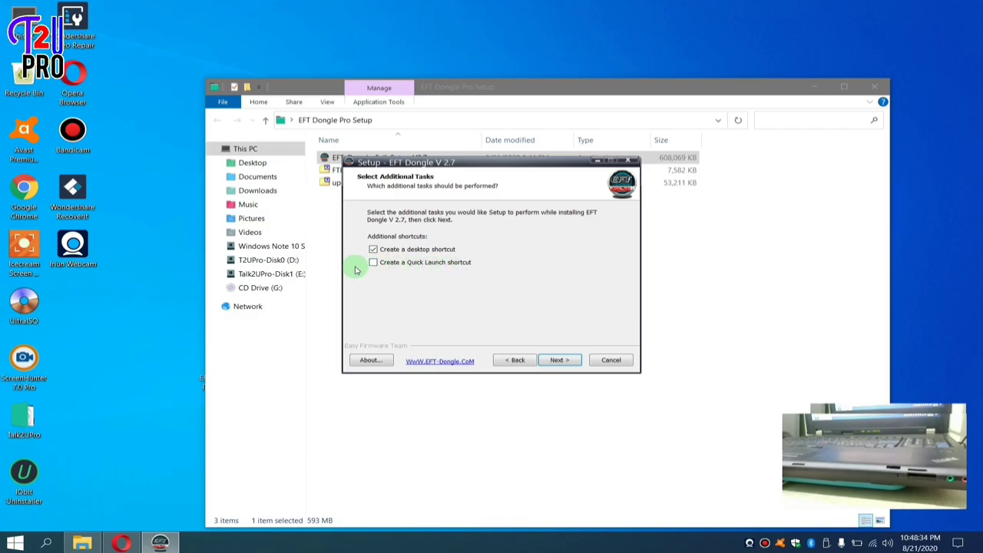
pyautogui.click(560, 360)
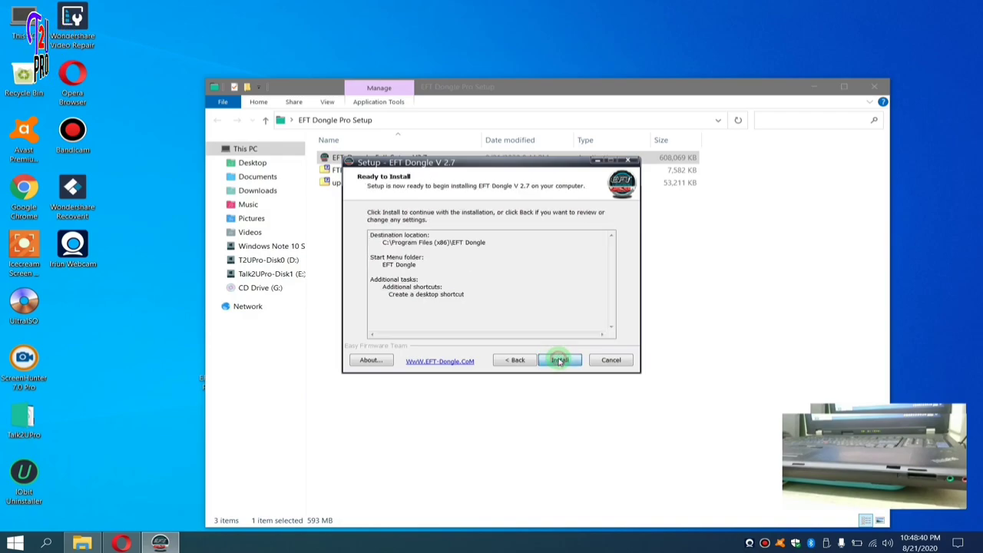
pyautogui.click(560, 360)
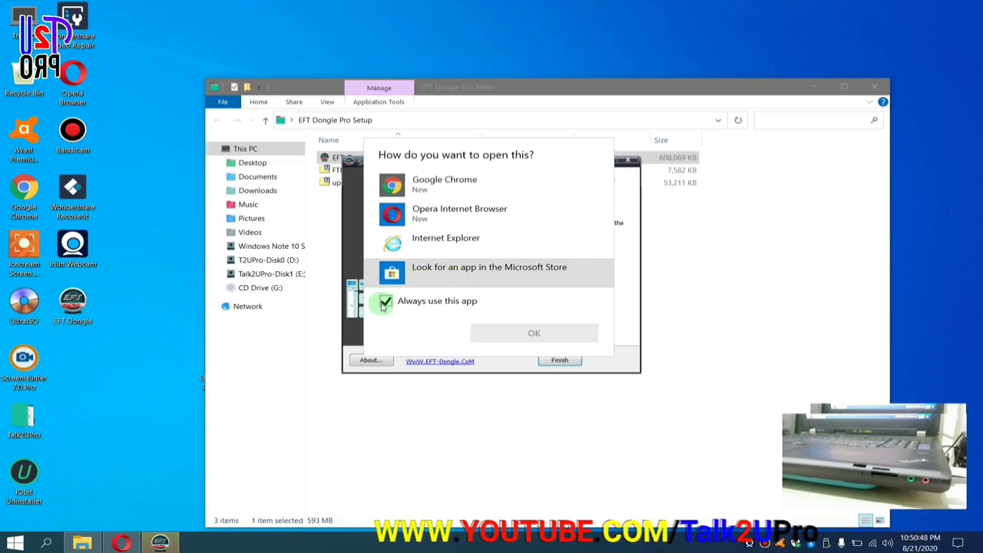
# Dismiss the app chooser, finish the setup wizard with all its closing options cleared, and close the IObit Uninstaller notification.
pyautogui.click(630, 306)
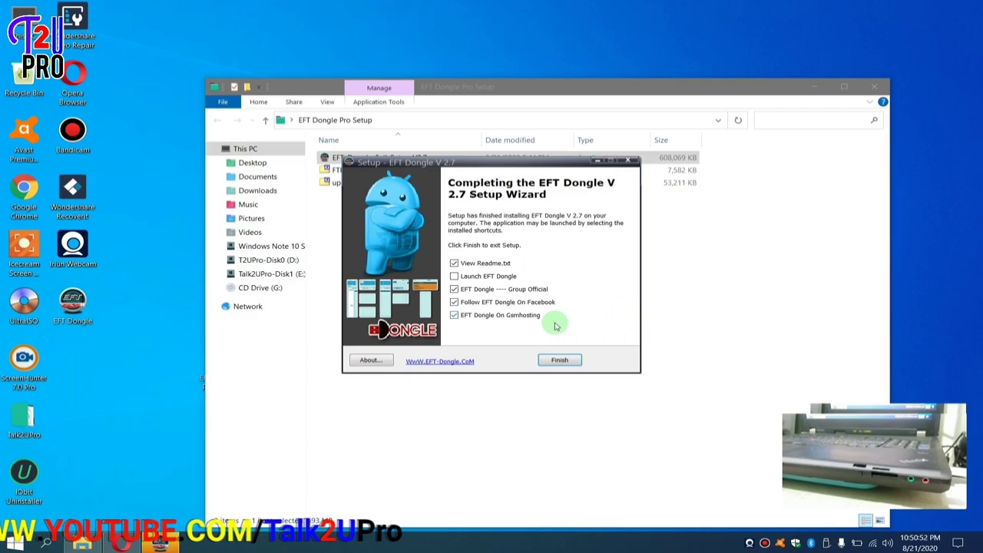
pyautogui.click(456, 316)
pyautogui.click(454, 302)
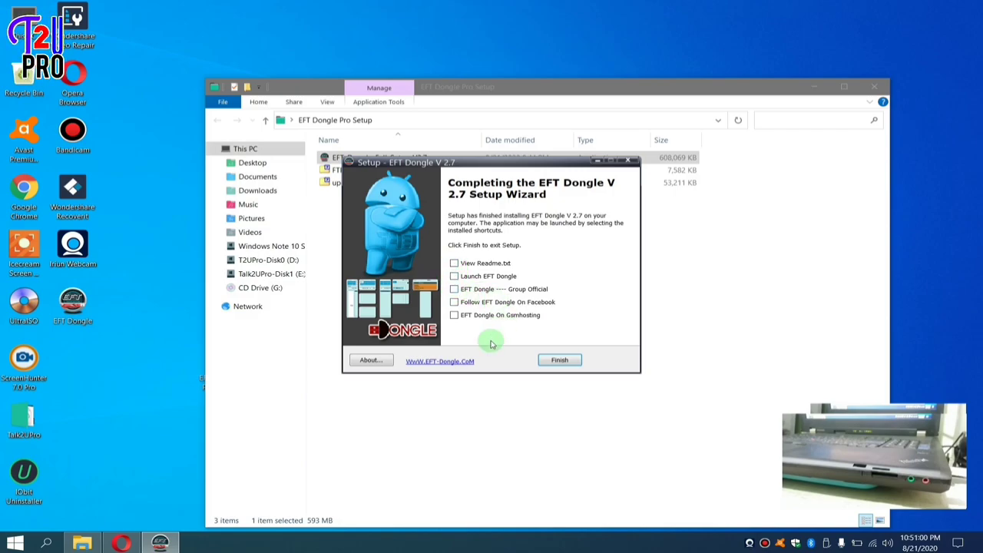
pyautogui.click(560, 363)
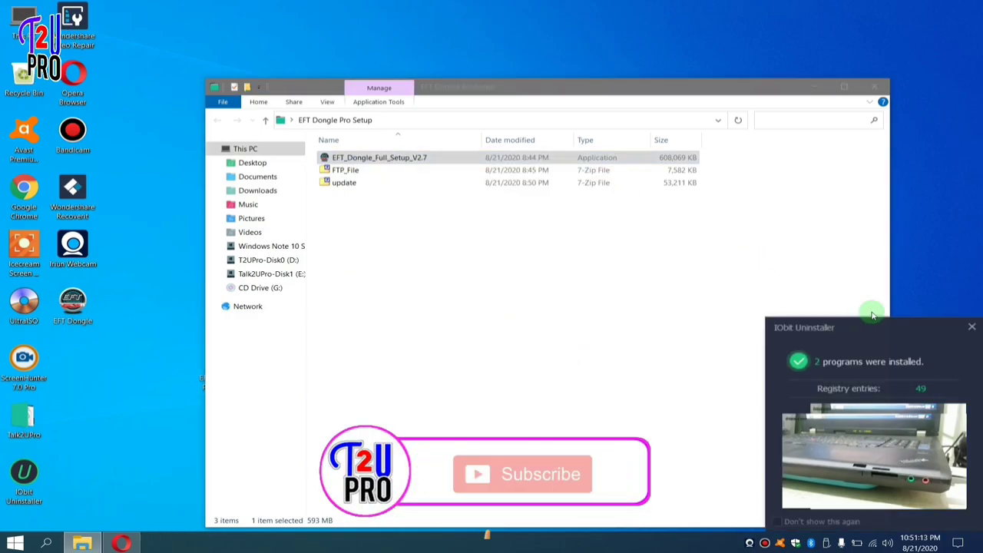
pyautogui.click(970, 326)
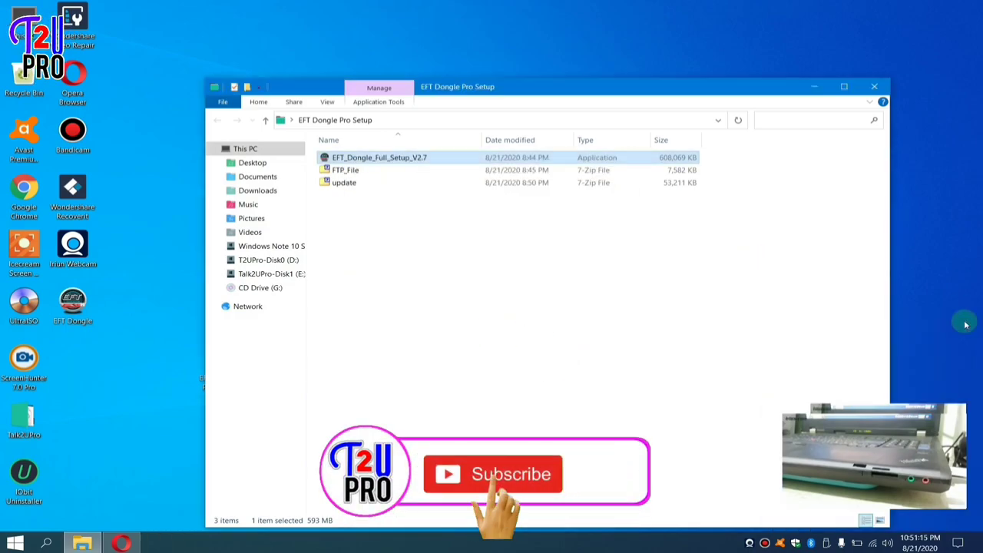
# Extract the update archive into the current folder with 7-Zip.
pyautogui.rightClick(334, 185)
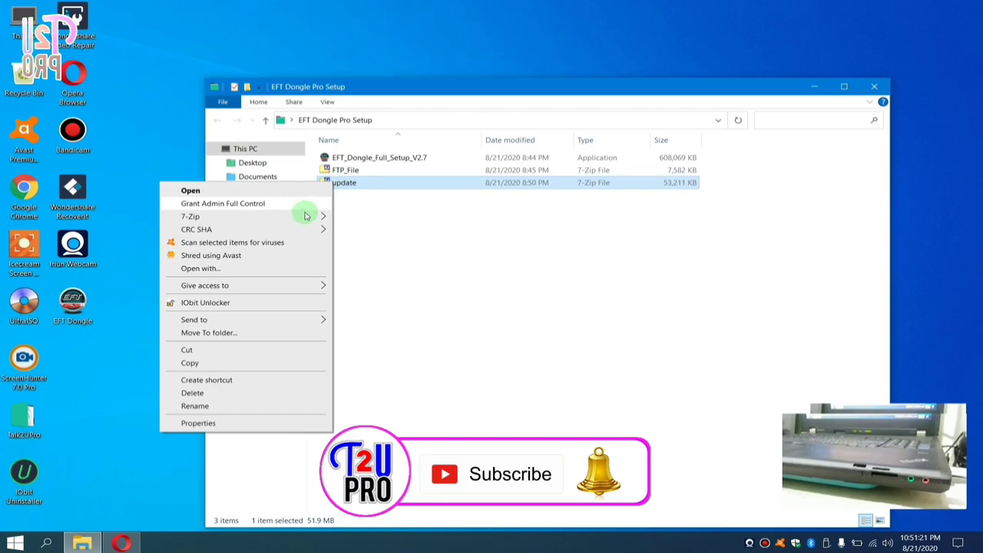
pyautogui.moveTo(308, 215)
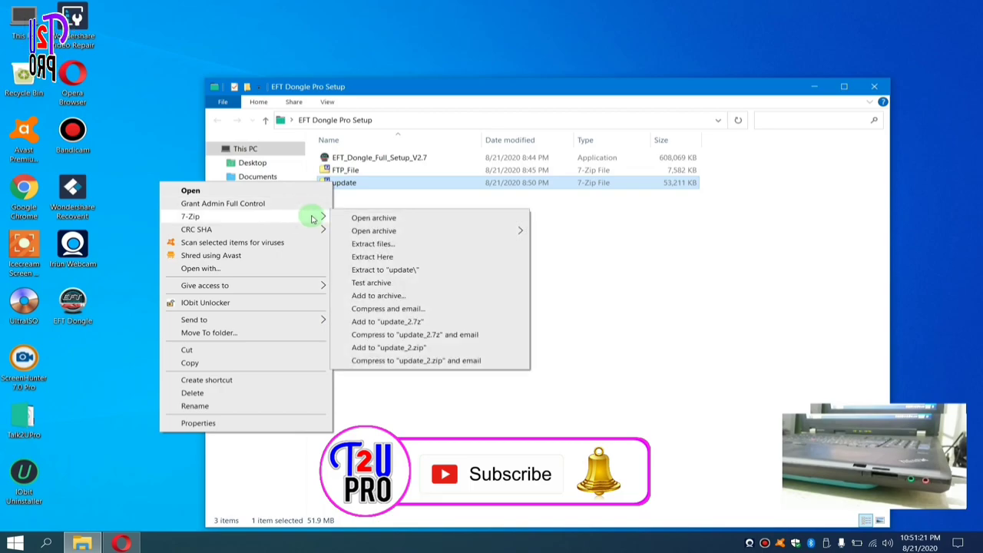
pyautogui.click(373, 256)
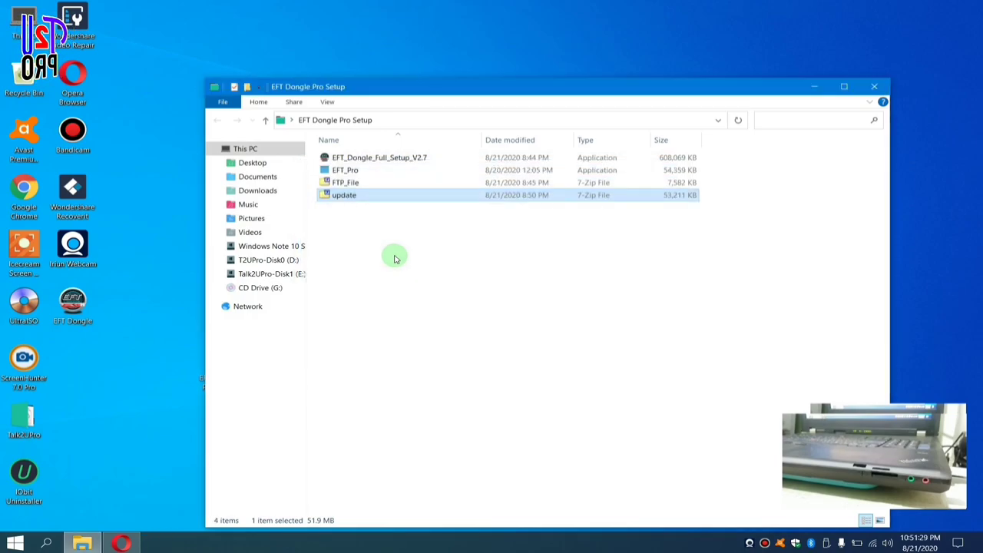
# Run the extracted EFT_Pro application as administrator.
pyautogui.rightClick(366, 175)
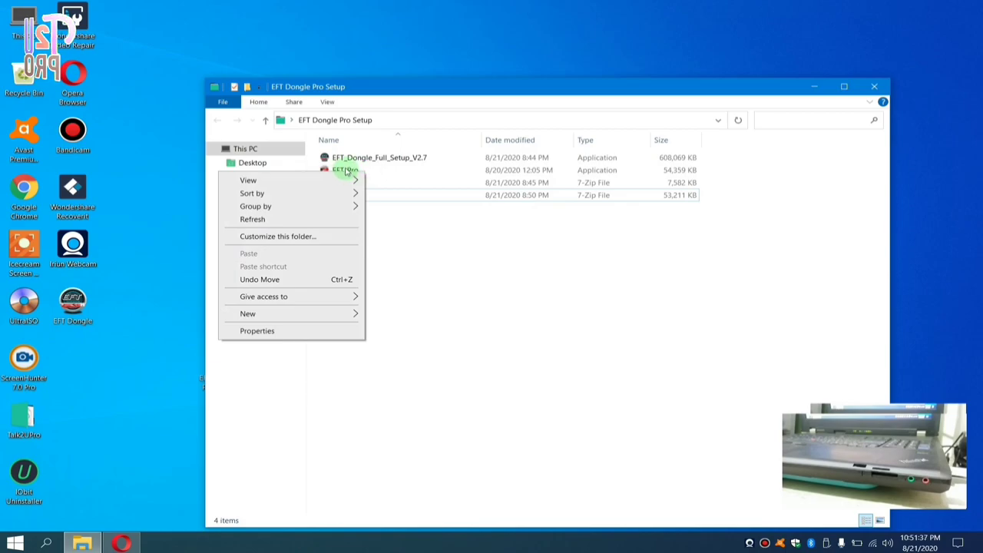
pyautogui.click(346, 171)
pyautogui.rightClick(344, 169)
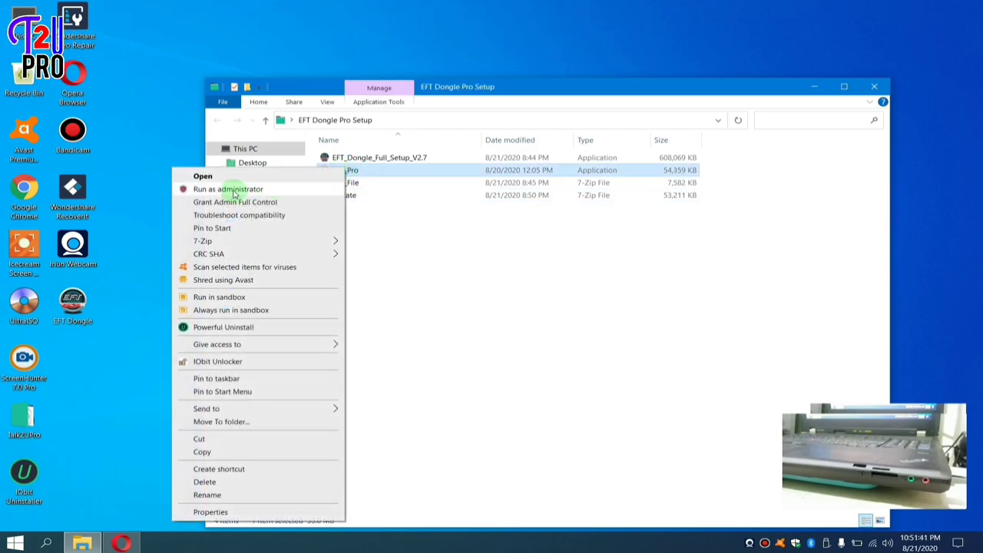
pyautogui.click(234, 191)
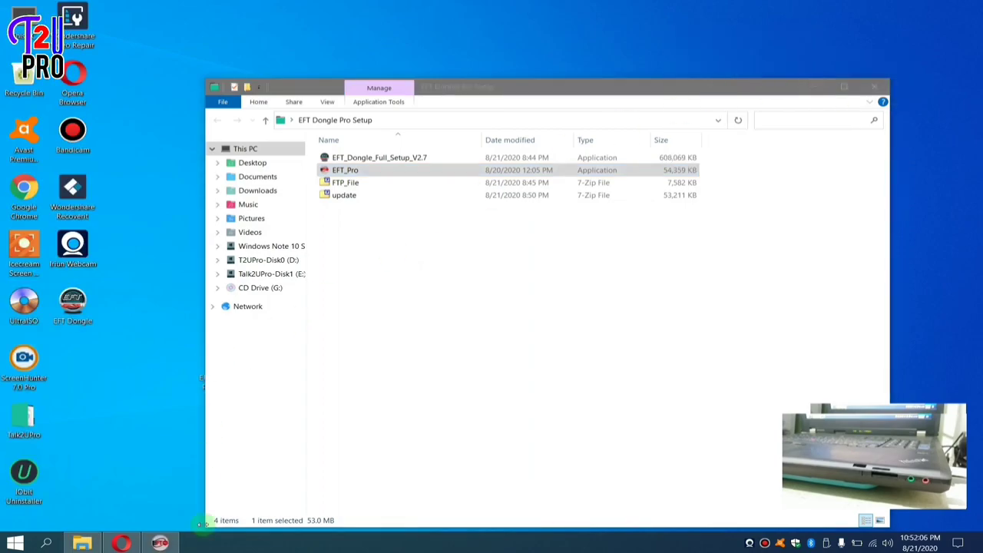
# Bring up the EFT PRO 3.4.3 login window, move it clear of the file list, and minimize it.
pyautogui.moveTo(160, 543)
pyautogui.click(156, 449)
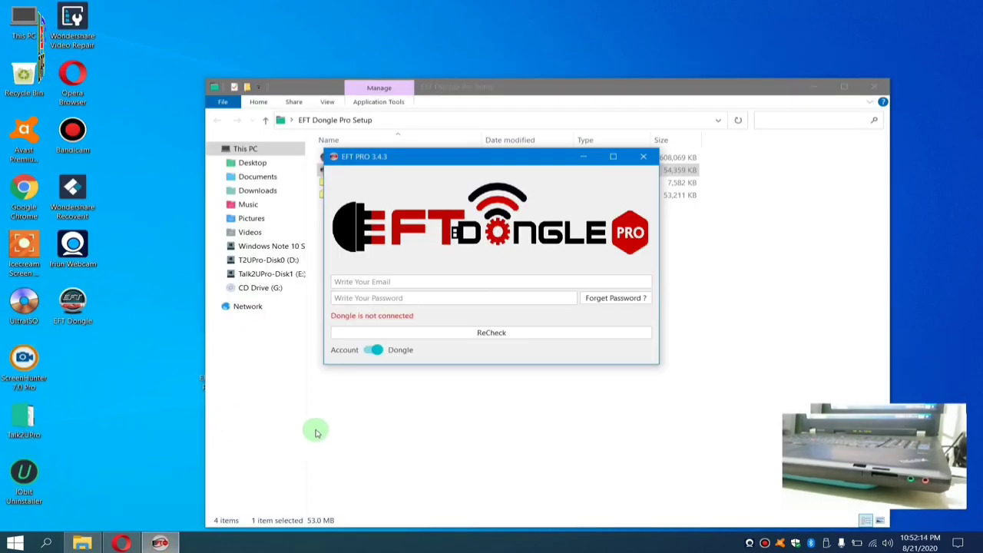
pyautogui.moveTo(424, 161); pyautogui.dragTo(575, 205)
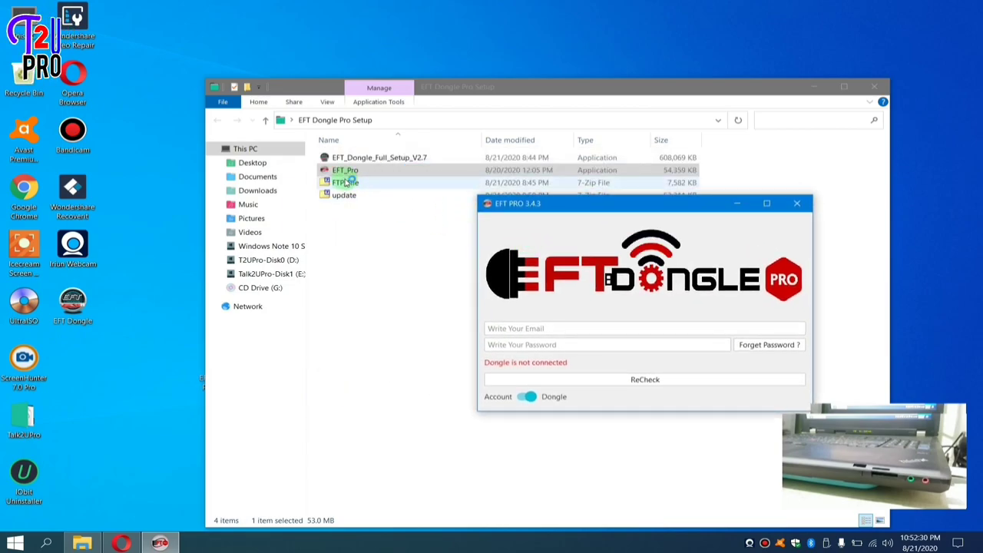
pyautogui.click(724, 205)
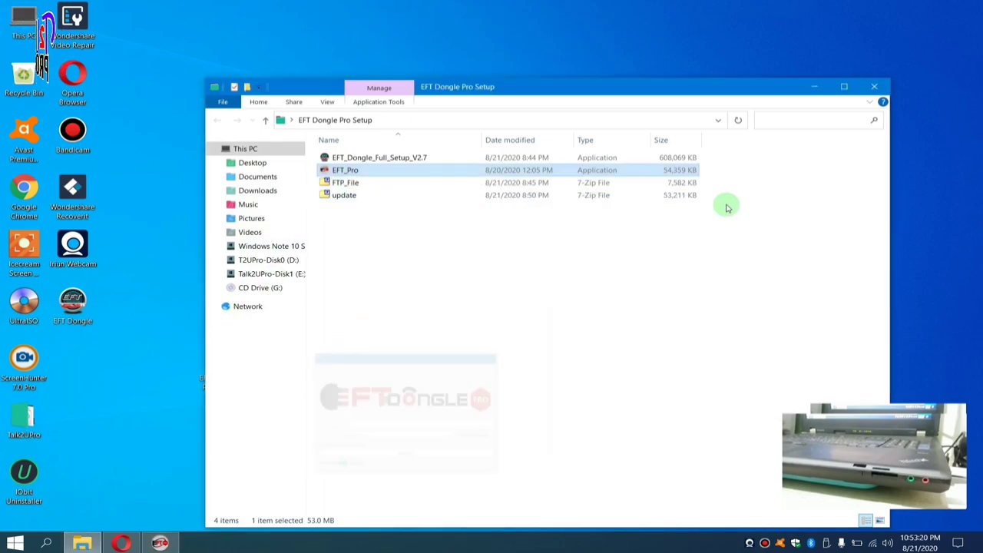
# Extract the FTP_File archive into the current folder with 7-Zip.
pyautogui.click(342, 184)
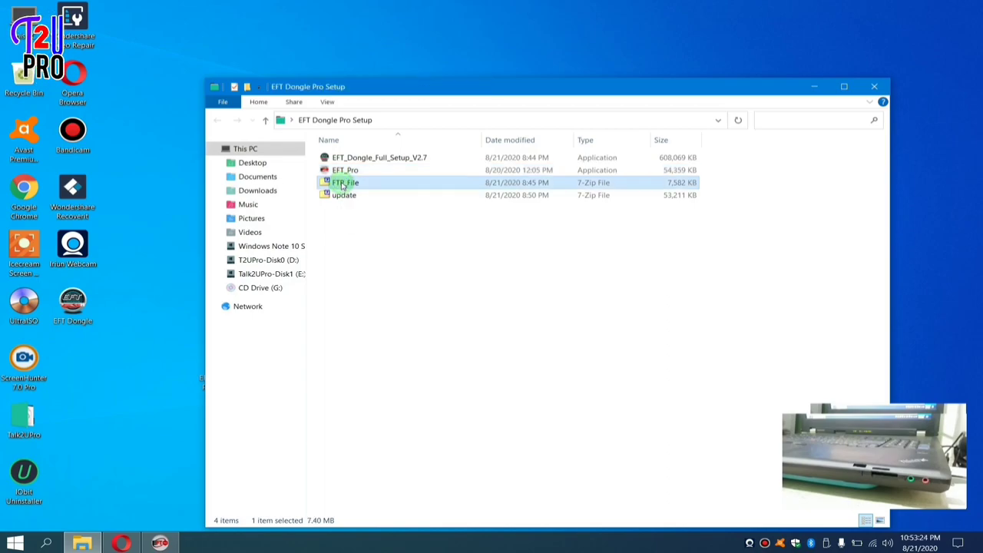
pyautogui.rightClick(342, 183)
pyautogui.moveTo(281, 217)
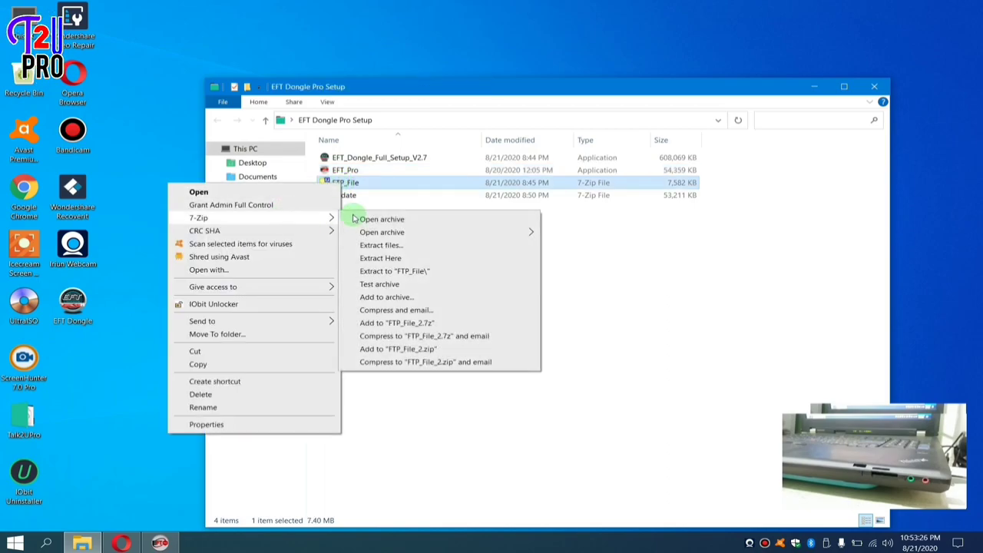
pyautogui.click(408, 259)
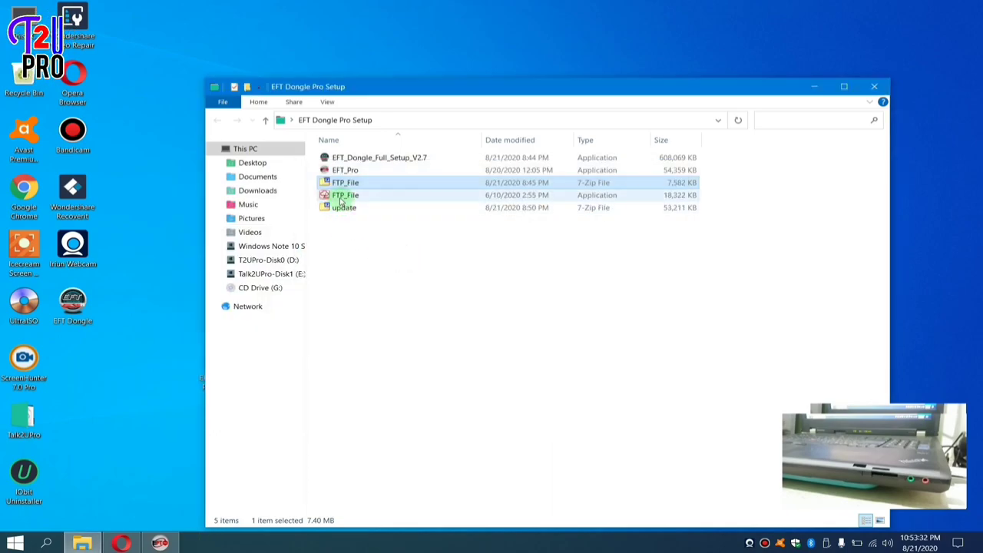
# Run the extracted FTP_File application as administrator.
pyautogui.click(346, 195)
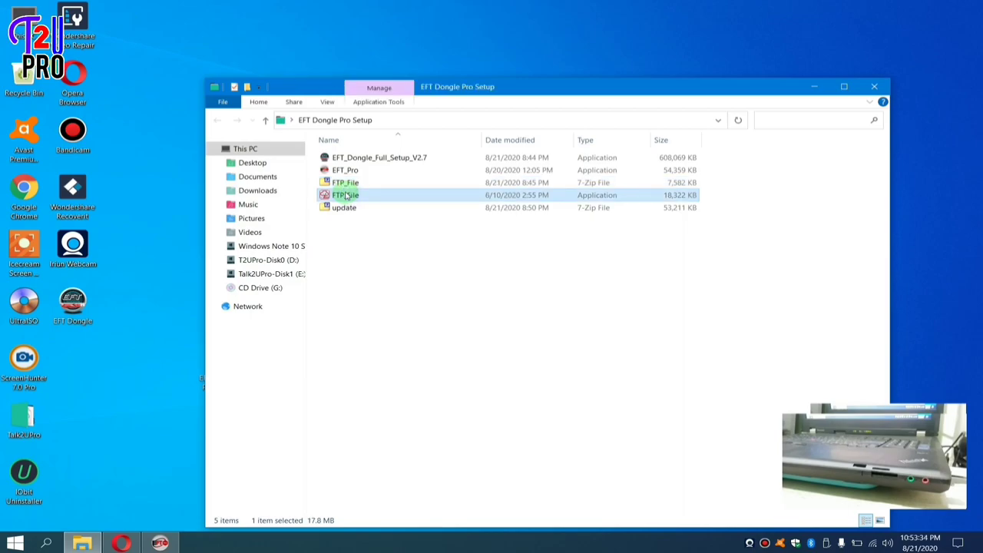
pyautogui.rightClick(346, 195)
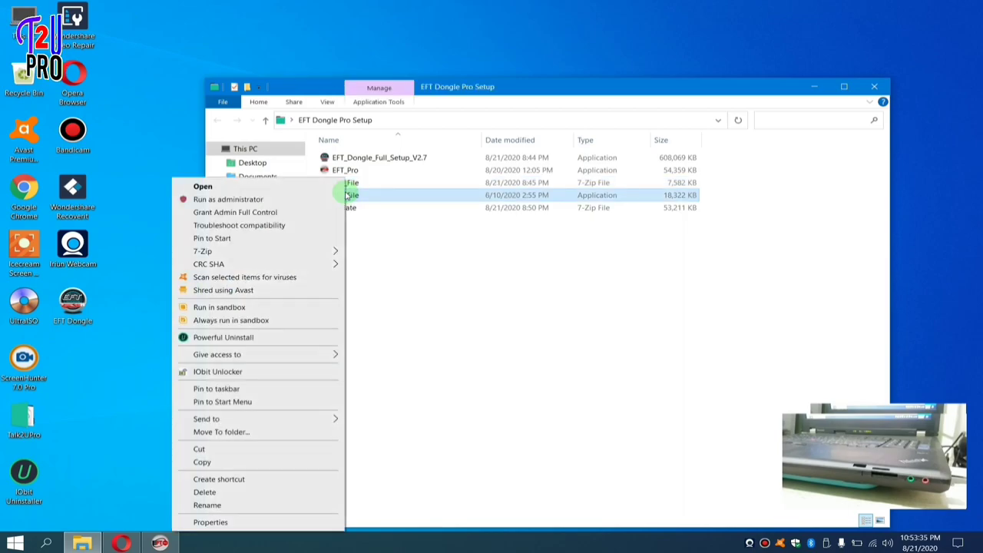
pyautogui.click(271, 201)
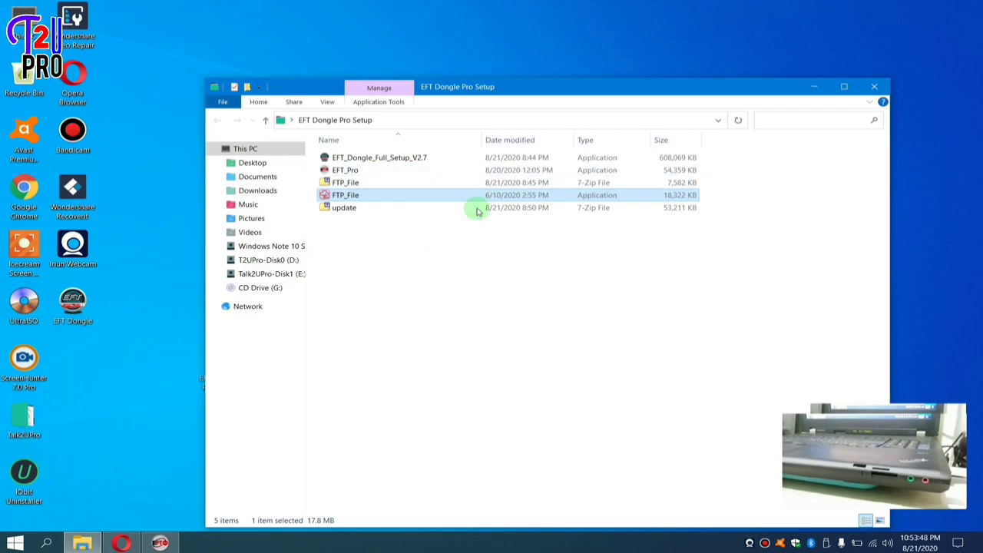
pyautogui.rightClick(511, 50)
pyautogui.click(456, 88)
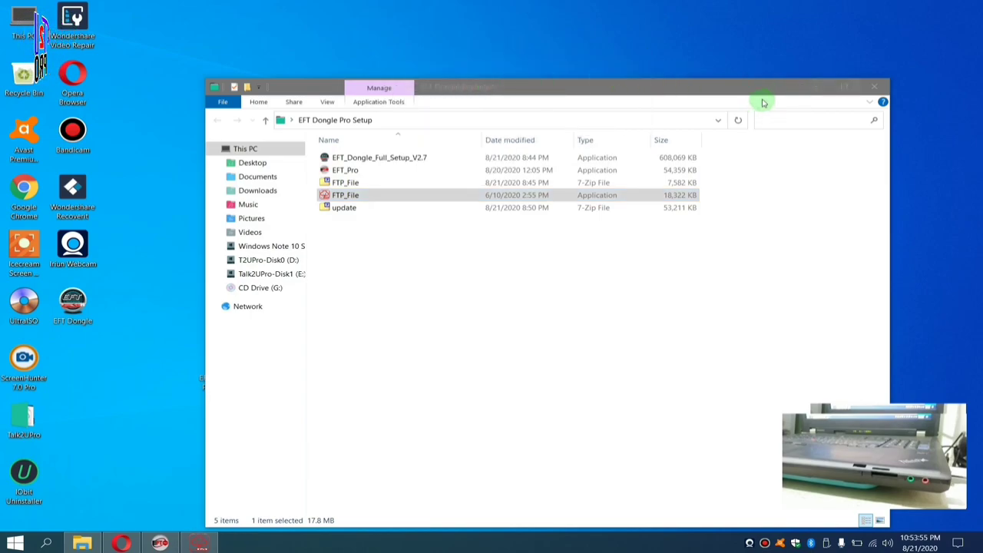
# Minimize the folder window, restart FTP File 2.1 from its login window, and dismiss the error dialog.
pyautogui.click(811, 88)
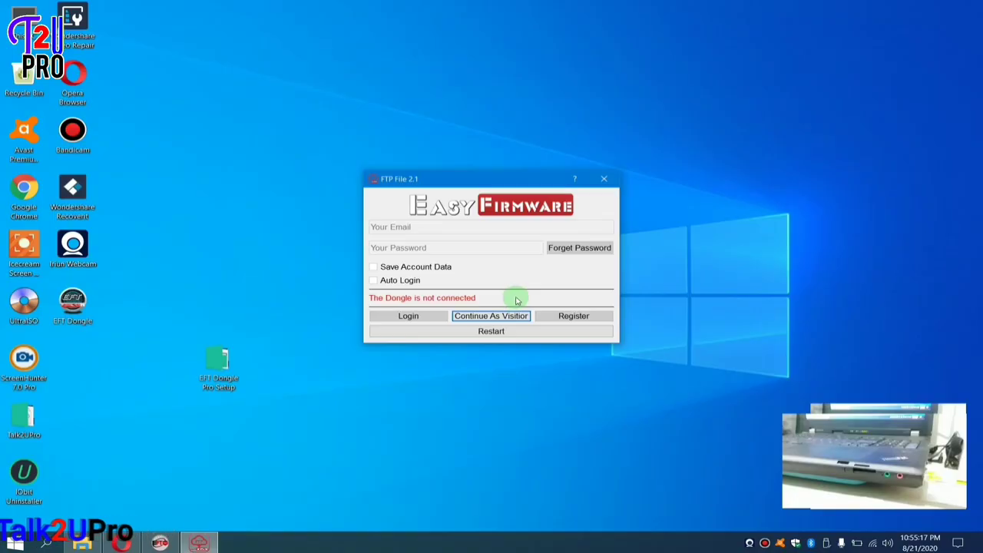
pyautogui.click(490, 331)
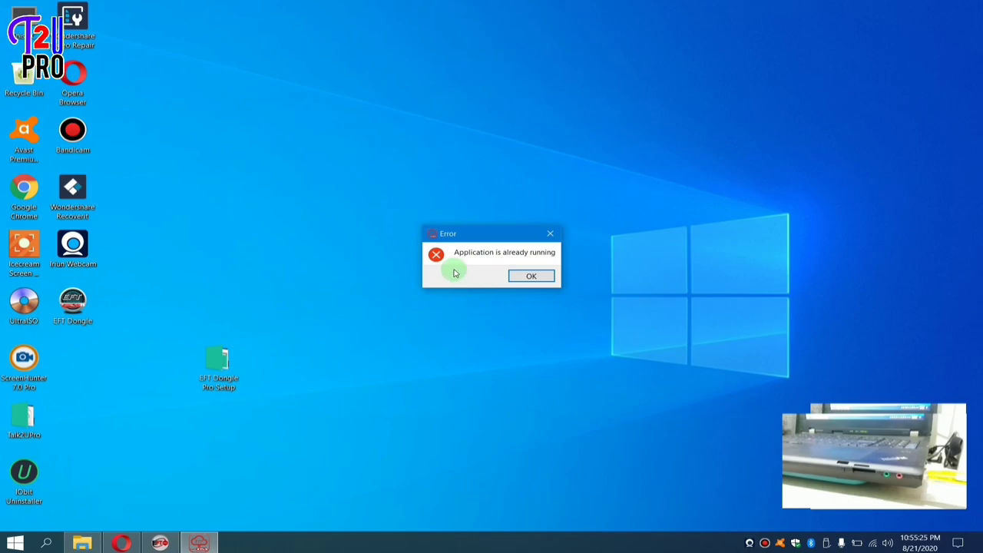
pyautogui.click(533, 277)
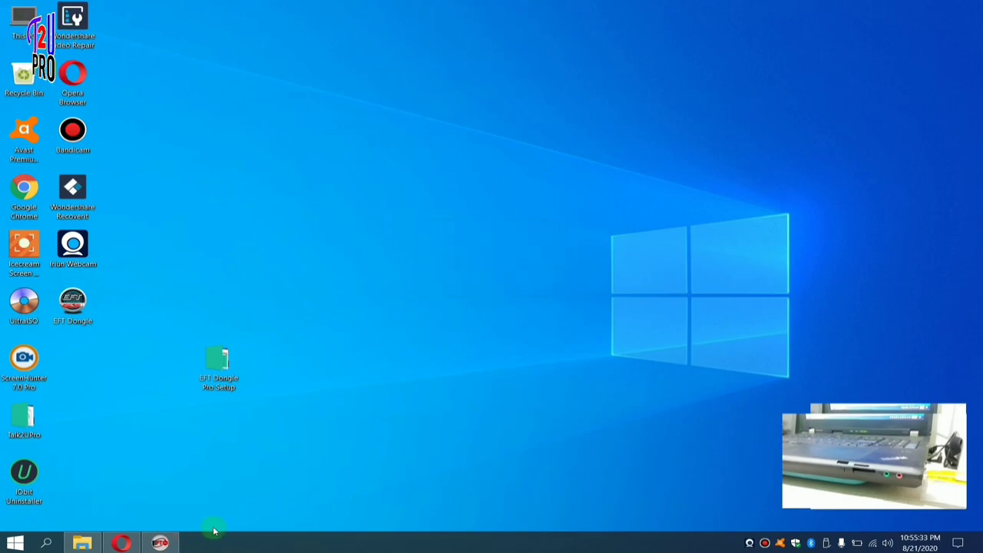
# Restore the EFT PRO 3.4.3 login window and recheck the dongle connection.
pyautogui.moveTo(165, 543)
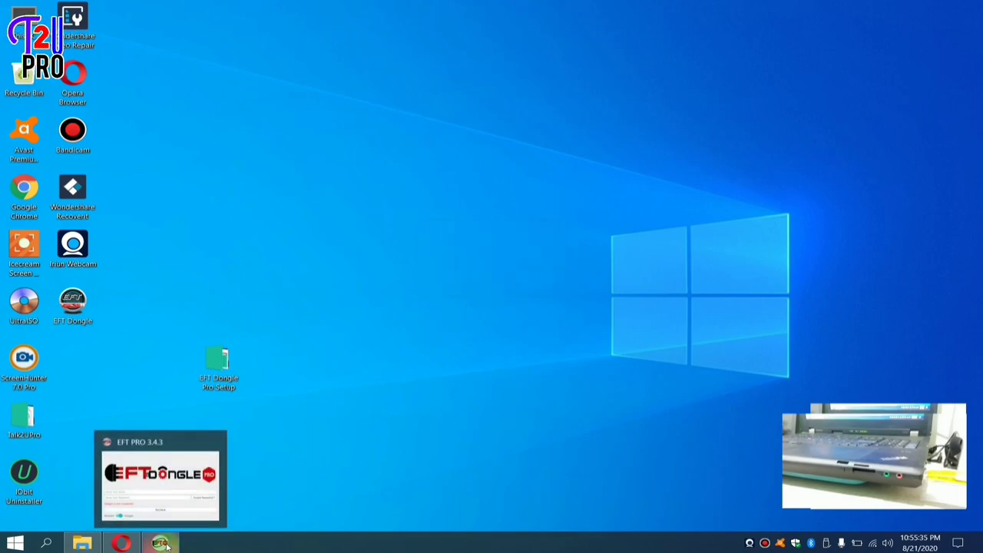
pyautogui.click(160, 495)
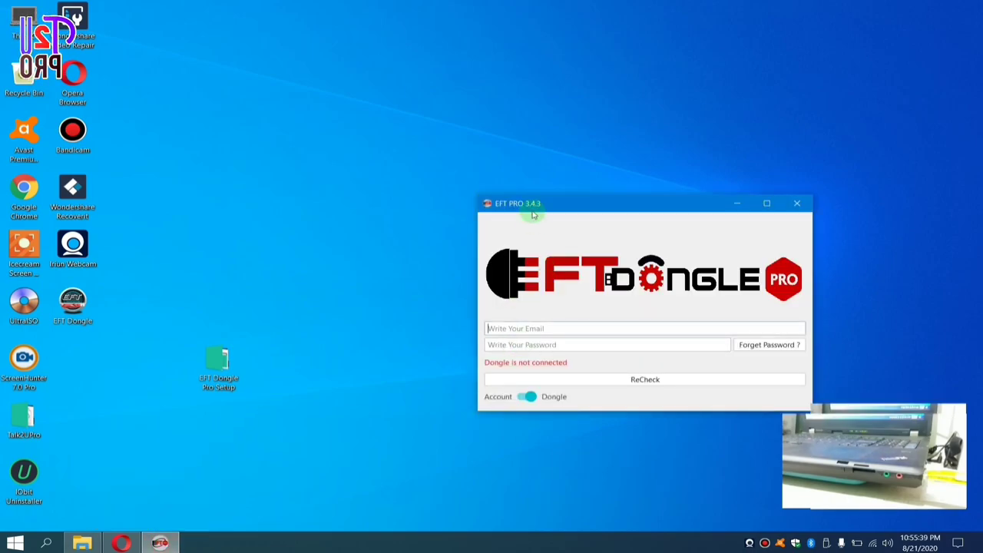
pyautogui.click(629, 381)
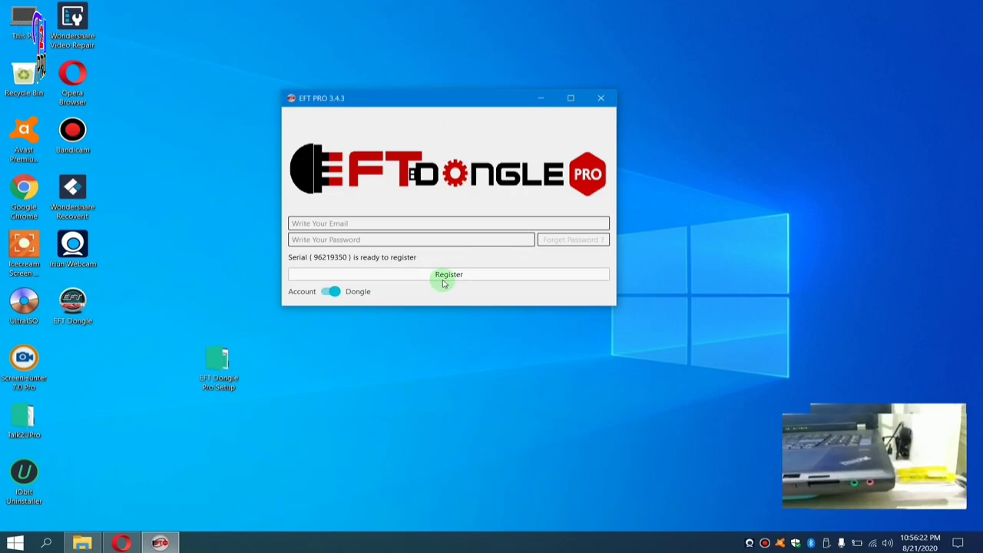
# Open the EFT PRO registration form and fill in the full name, email, country, phone and account password for the detected dongle serial.
pyautogui.click(434, 278)
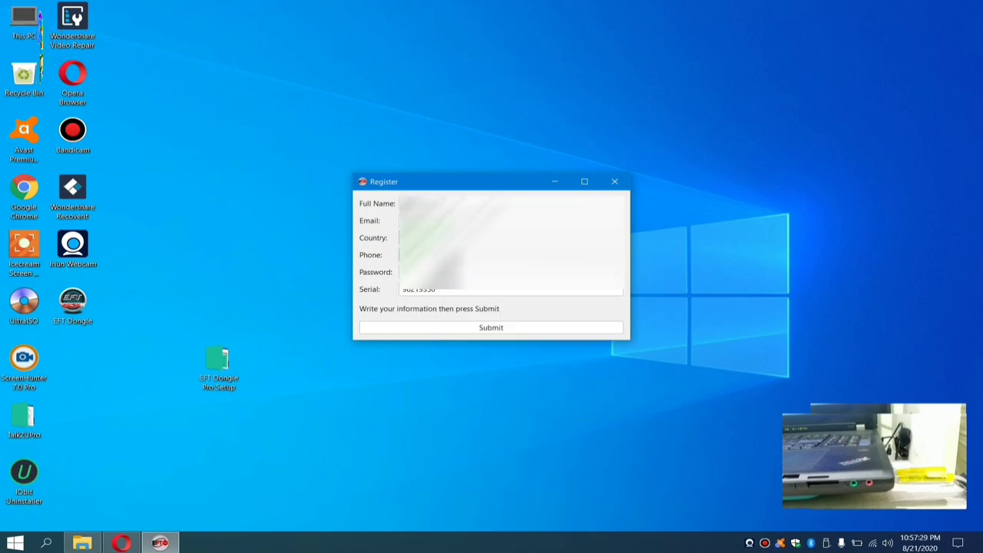
pyautogui.click(392, 278)
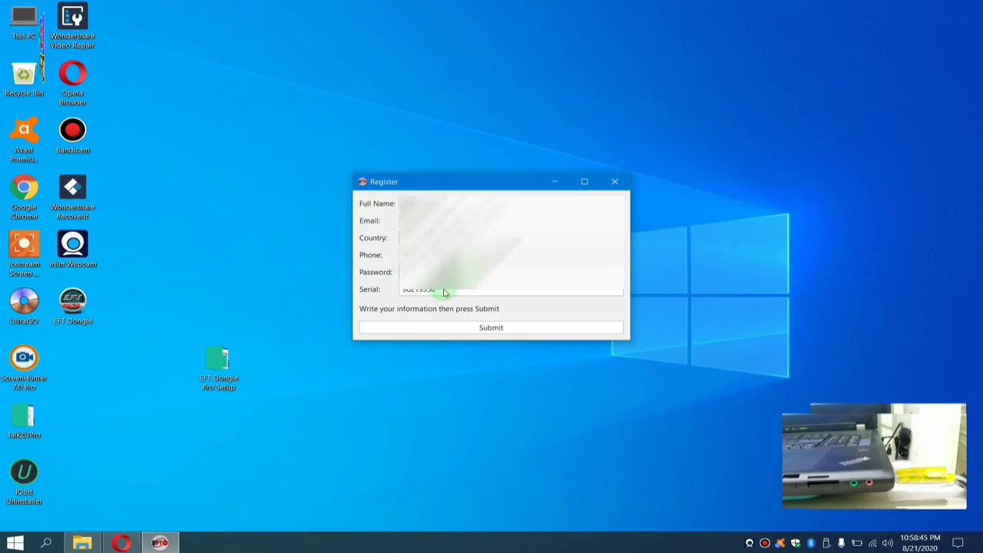
pyautogui.moveTo(443, 292); pyautogui.dragTo(395, 295)
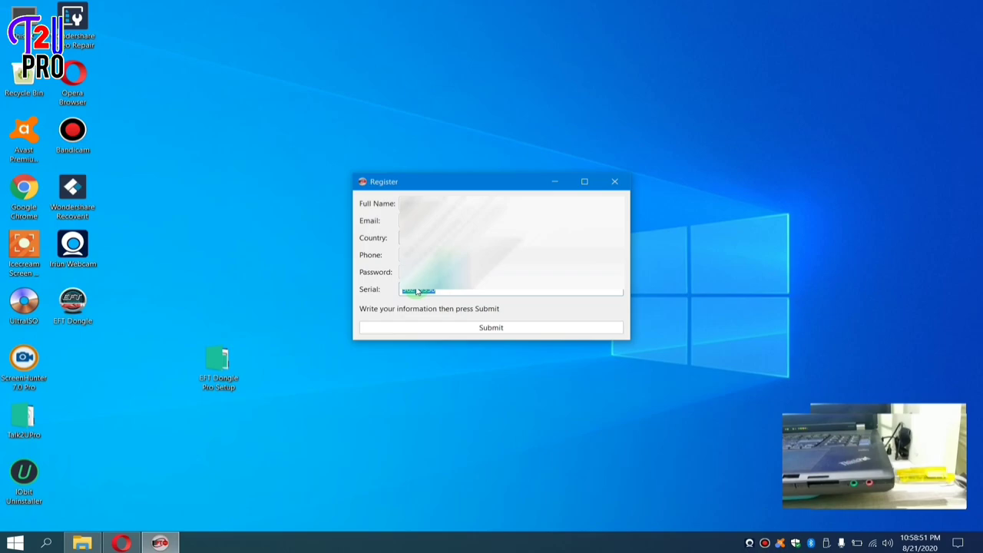
pyautogui.click(452, 293)
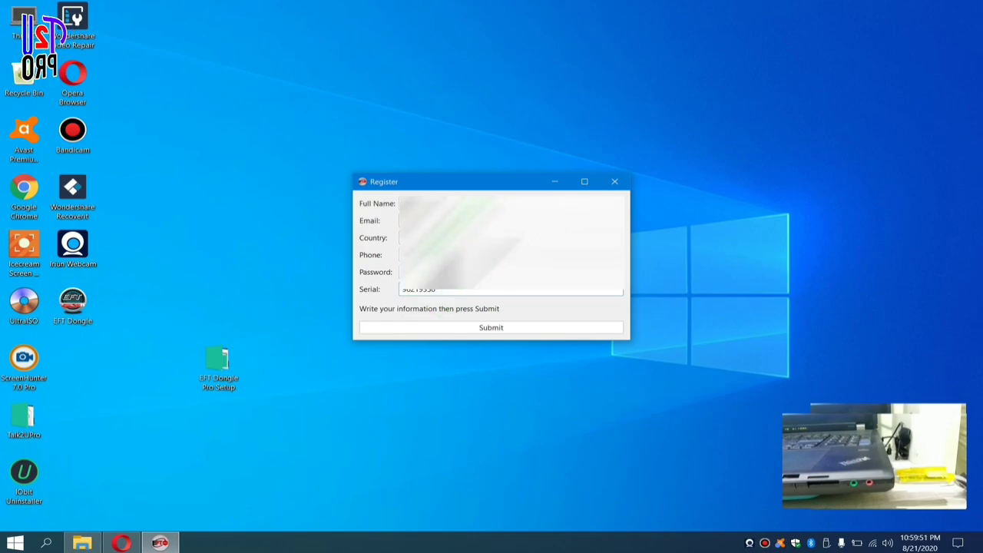
# Submit the EFT PRO registration form and close the message dialog.
pyautogui.click(490, 330)
pyautogui.click(494, 330)
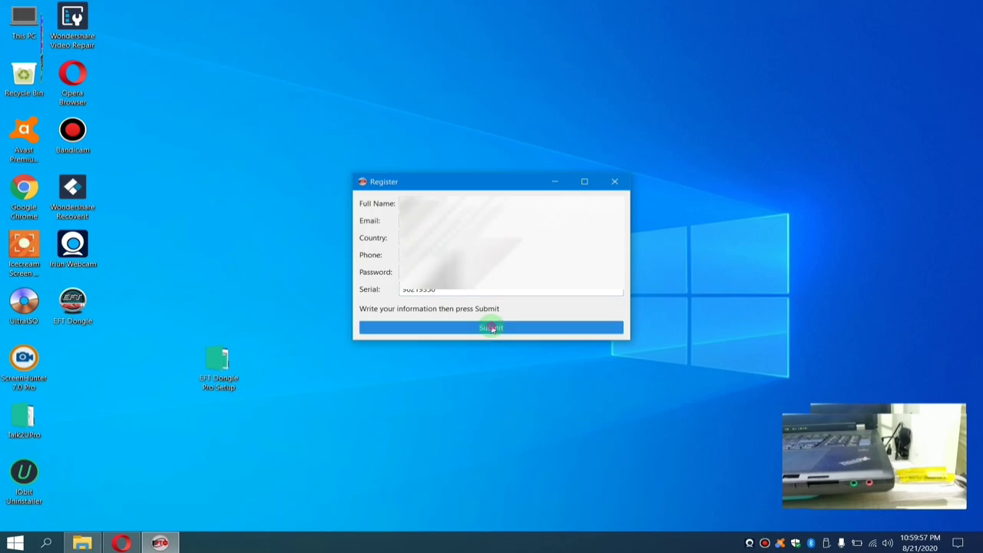
pyautogui.click(491, 328)
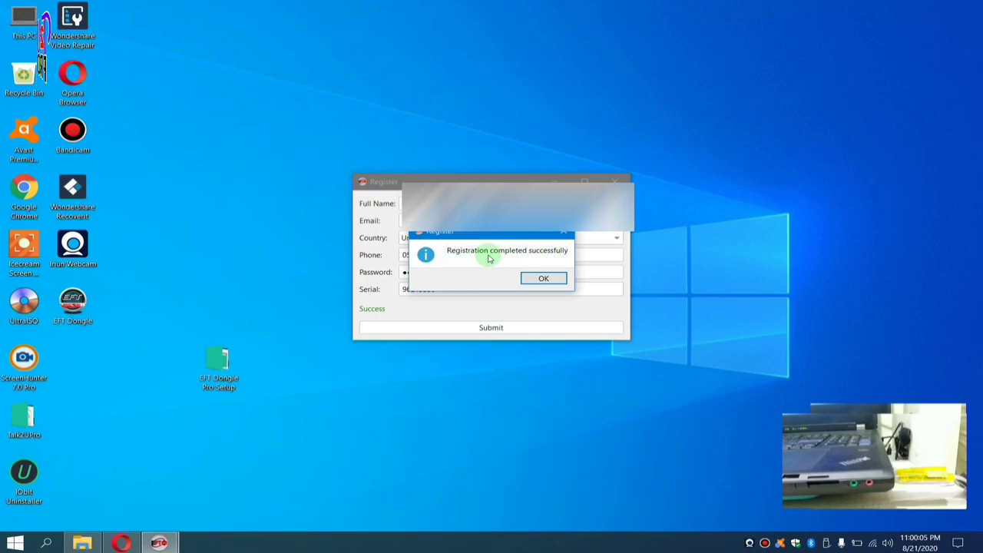
pyautogui.click(551, 278)
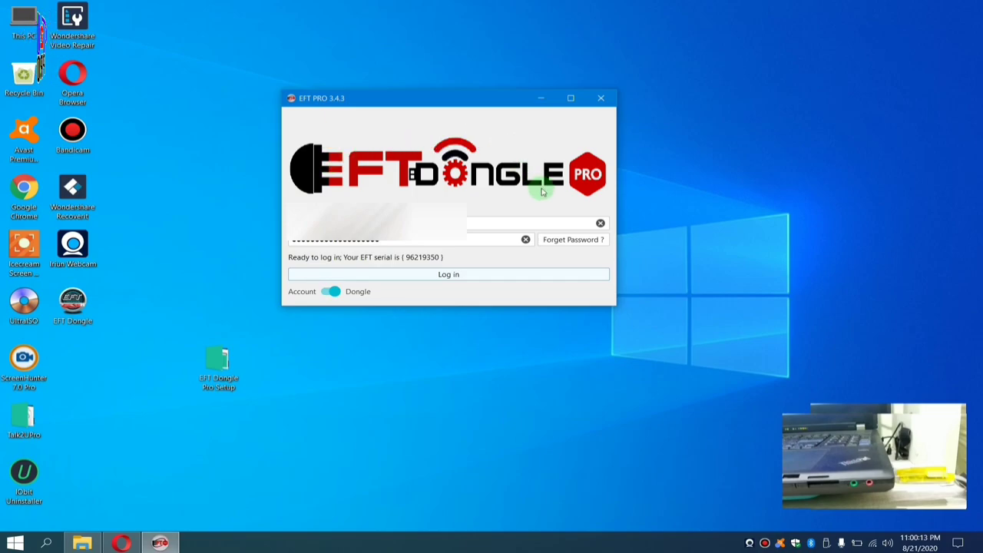
# Log in to EFT PRO with the registered account, and close the program once its main window has loaded.
pyautogui.click(416, 278)
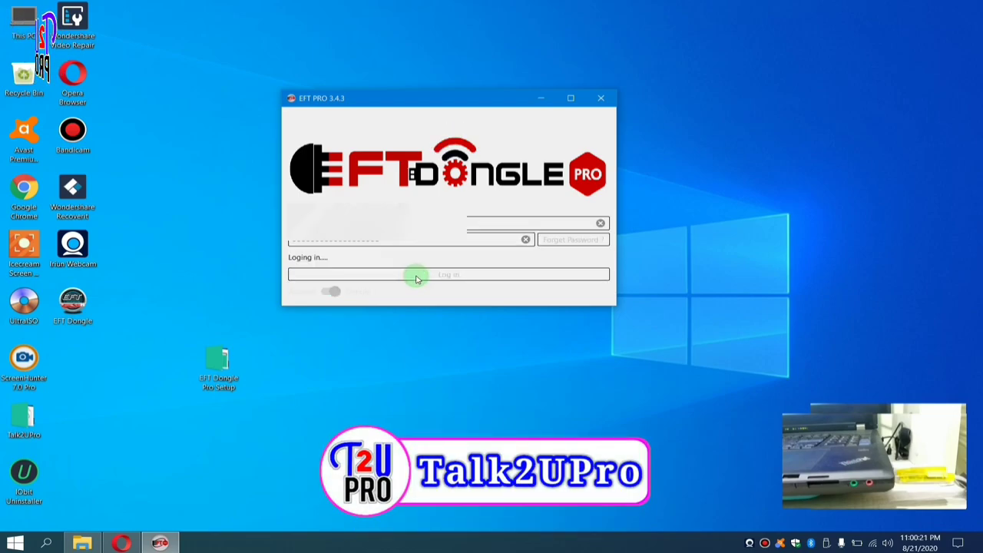
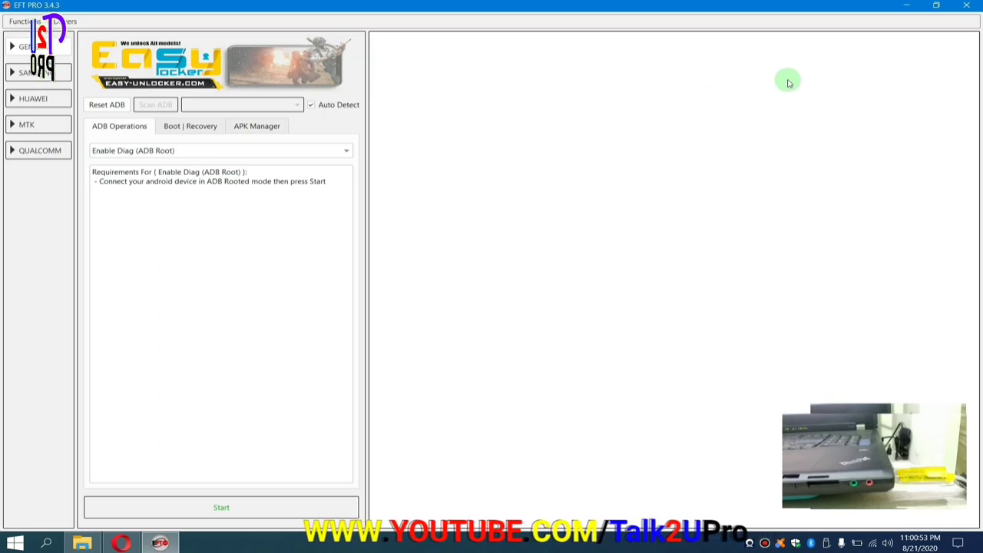
pyautogui.click(965, 7)
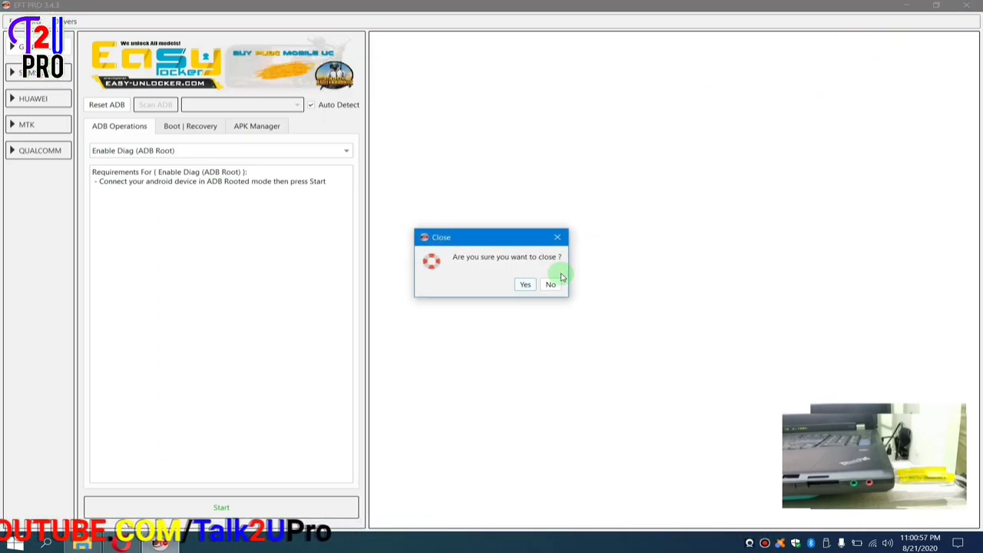
pyautogui.click(525, 285)
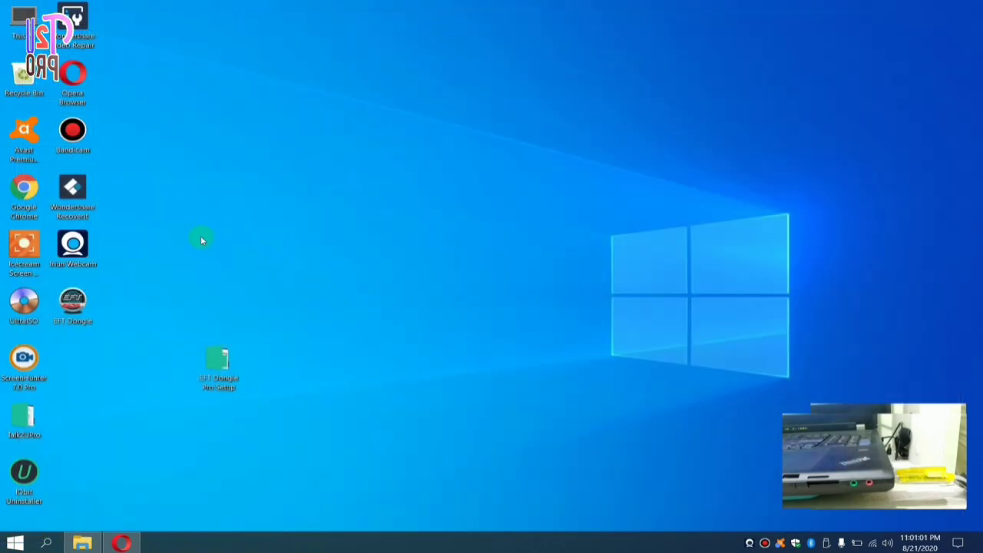
# Run EFT Dongle as administrator from the desktop and open the registration form from its login window.
pyautogui.rightClick(73, 306)
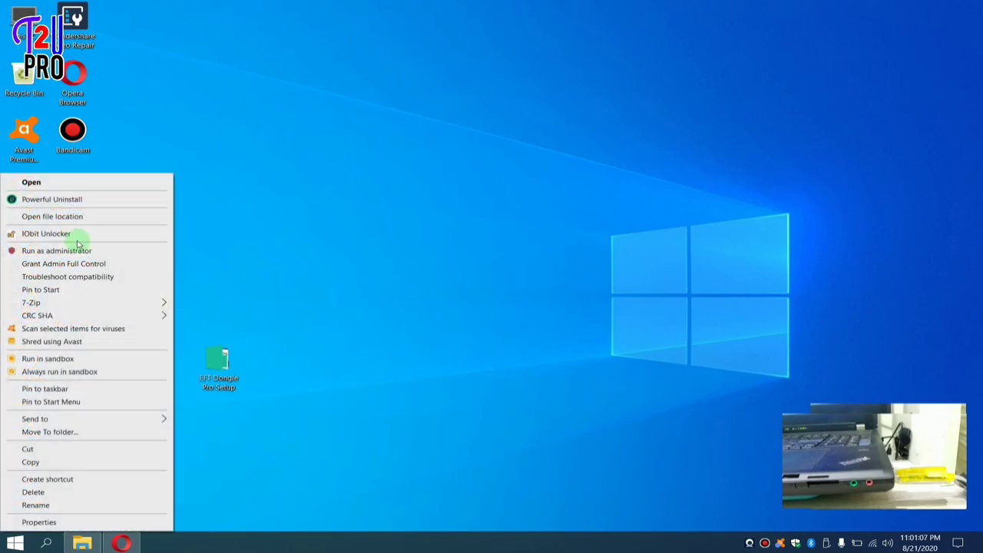
pyautogui.click(80, 251)
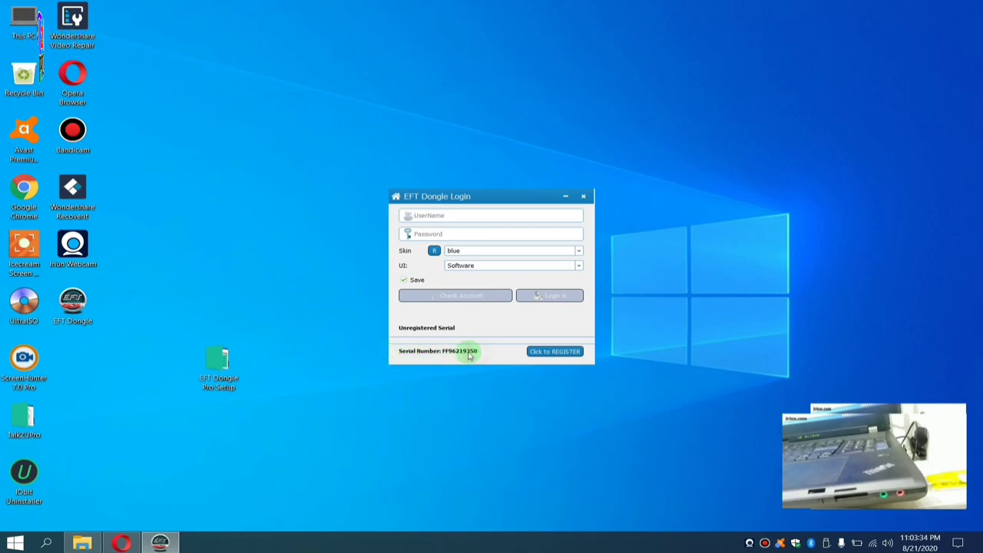
pyautogui.click(543, 352)
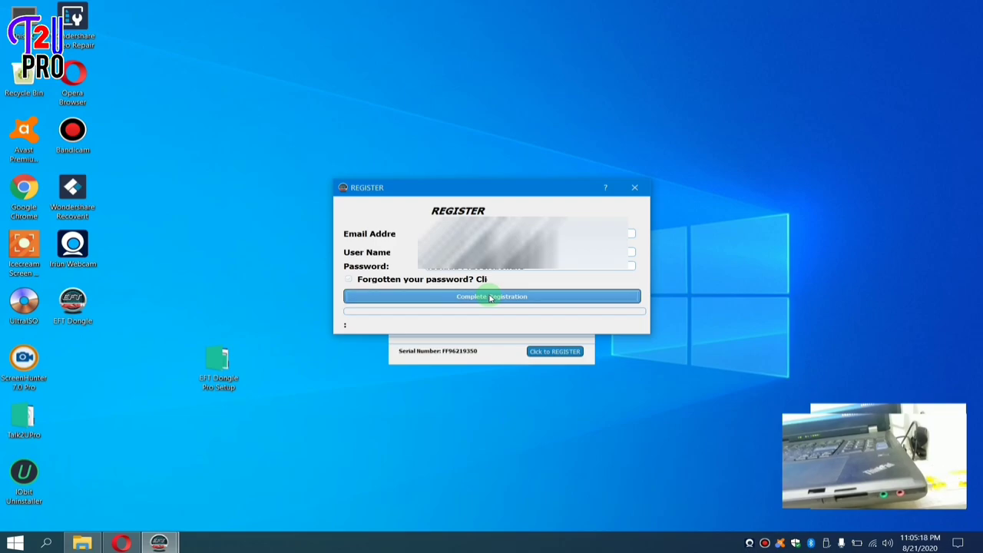
# Complete the EFT Dongle registration with the email address, an alphanumeric user name and the account password, dismissing the information dialogs.
pyautogui.click(527, 295)
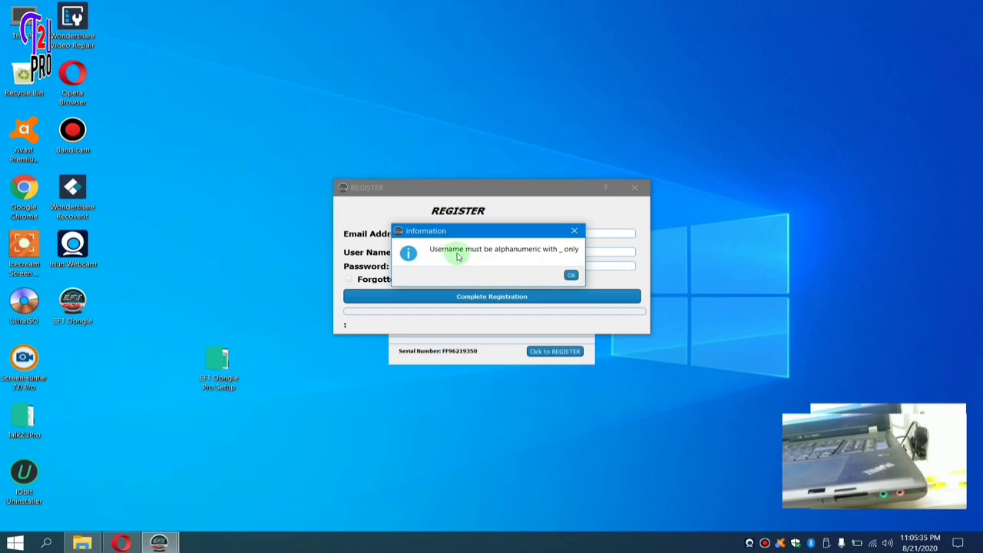
pyautogui.click(569, 274)
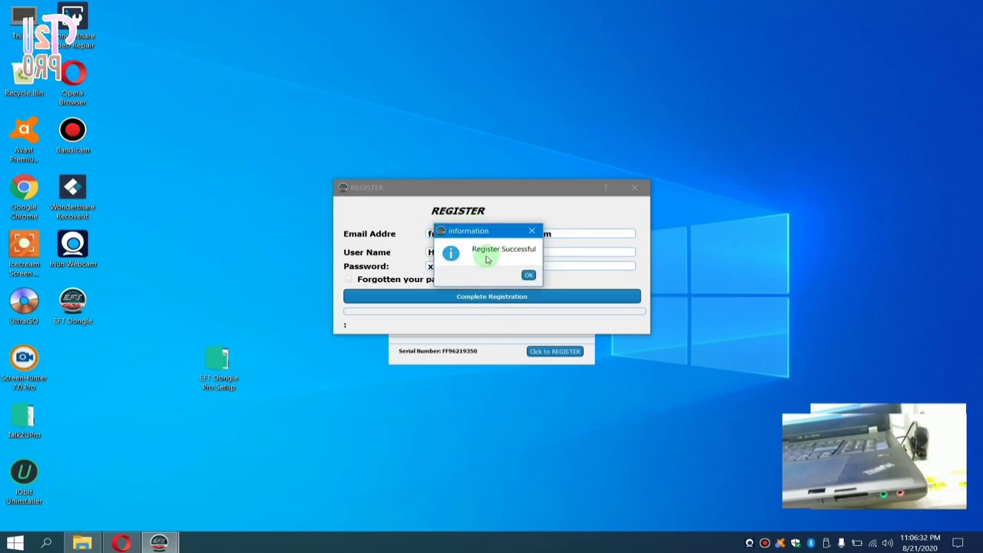
pyautogui.click(528, 275)
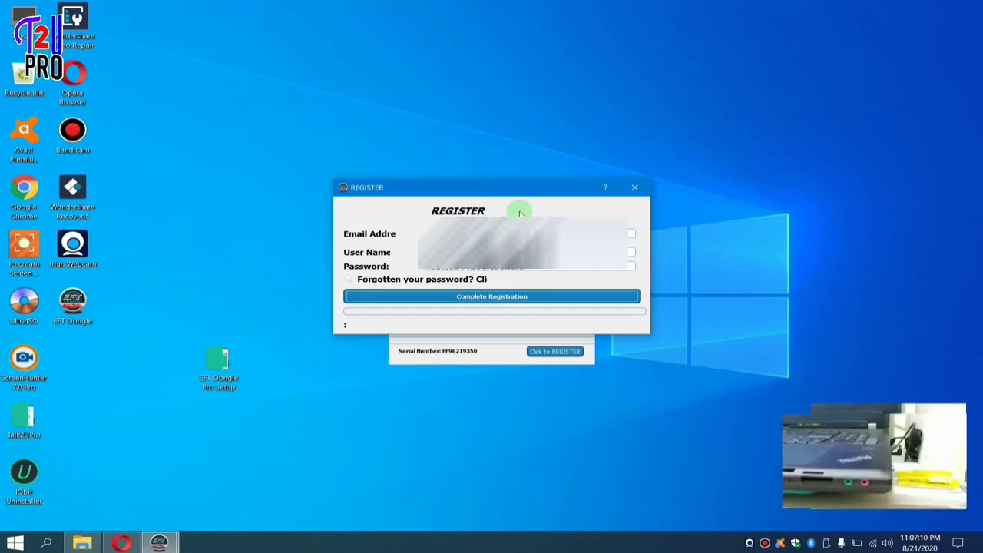
# Move the REGISTER form clear of the login window, copy the account password from it, and close the form.
pyautogui.moveTo(511, 192); pyautogui.dragTo(797, 74)
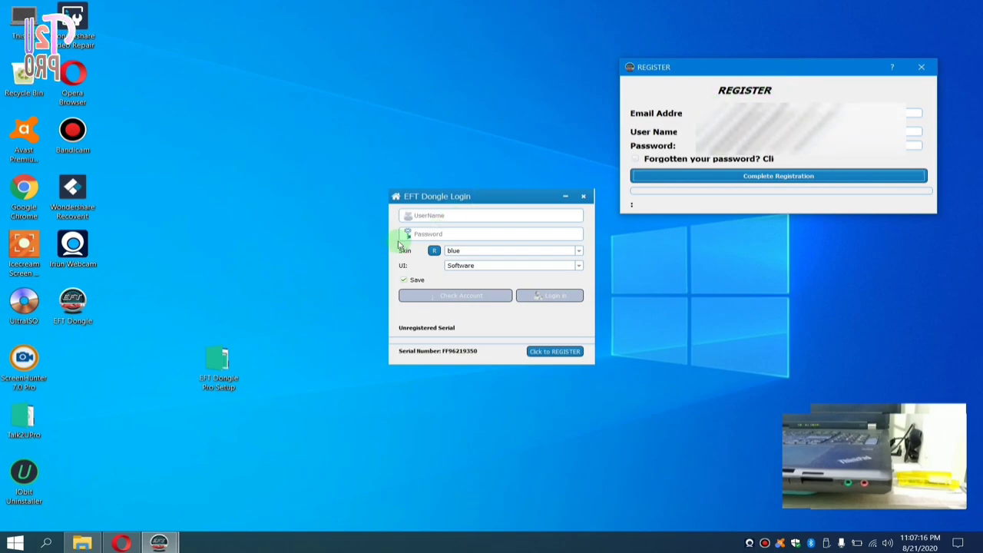
pyautogui.click(378, 195)
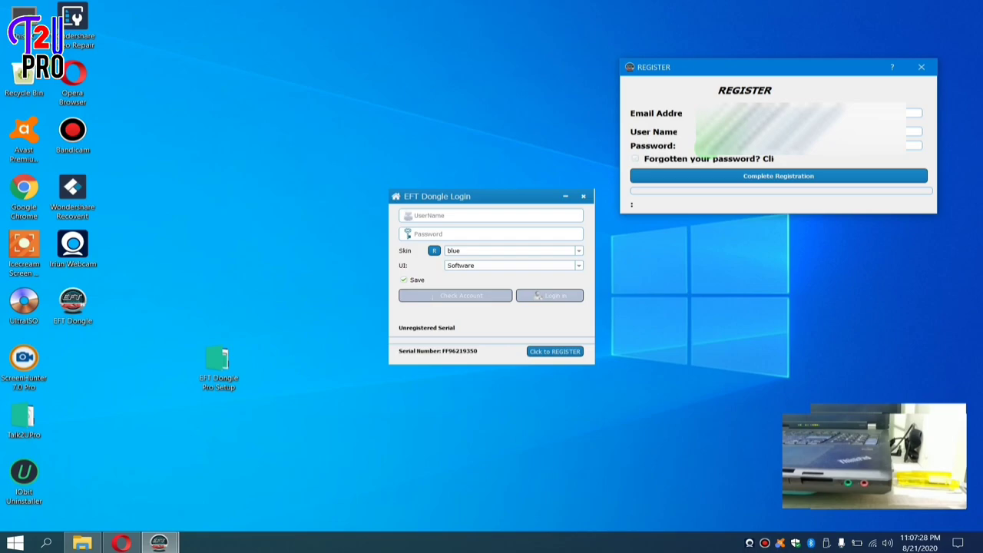
pyautogui.rightClick(726, 154)
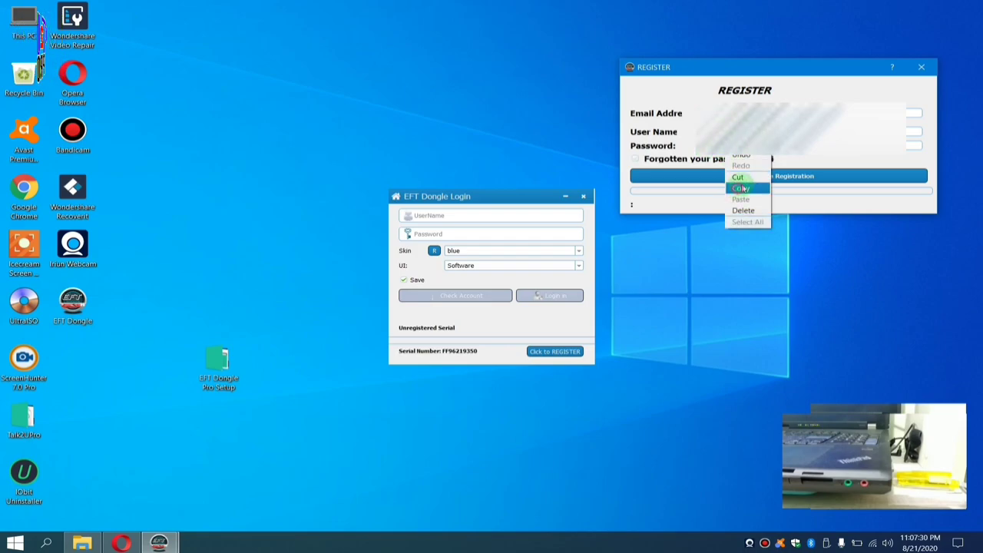
pyautogui.click(740, 188)
pyautogui.click(923, 67)
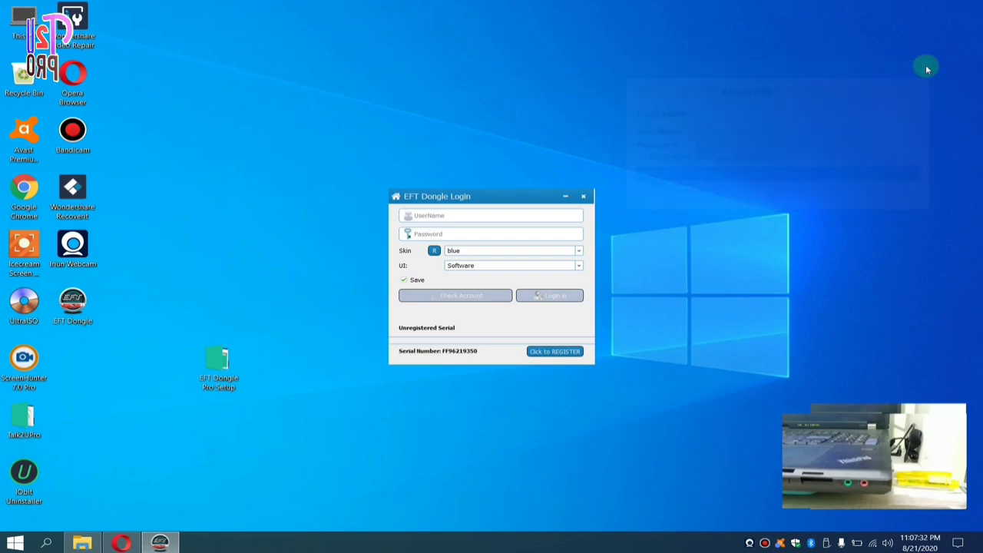
# Close the EFT Dongle login window, relaunch EFT Dongle from the desktop, and refresh the desktop.
pyautogui.click(457, 215)
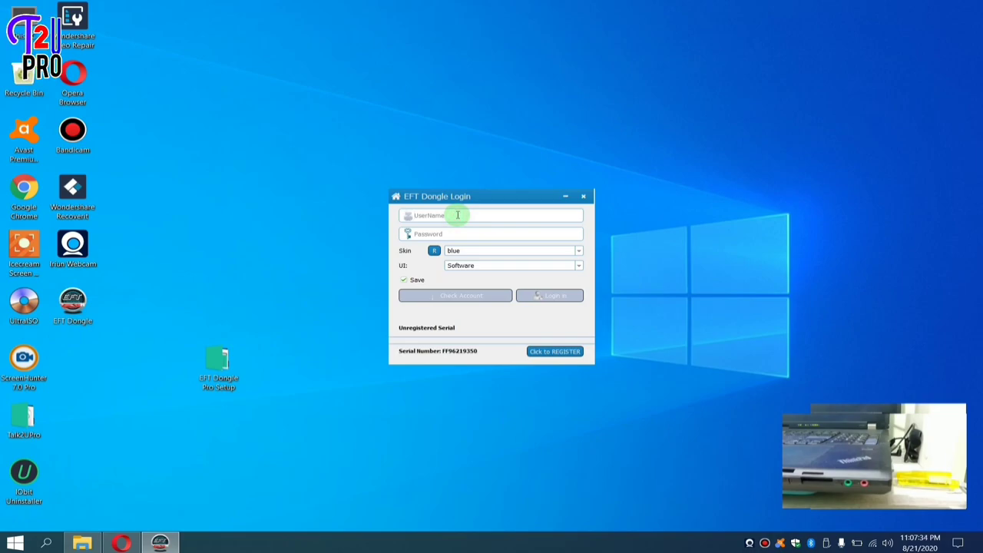
pyautogui.click(583, 196)
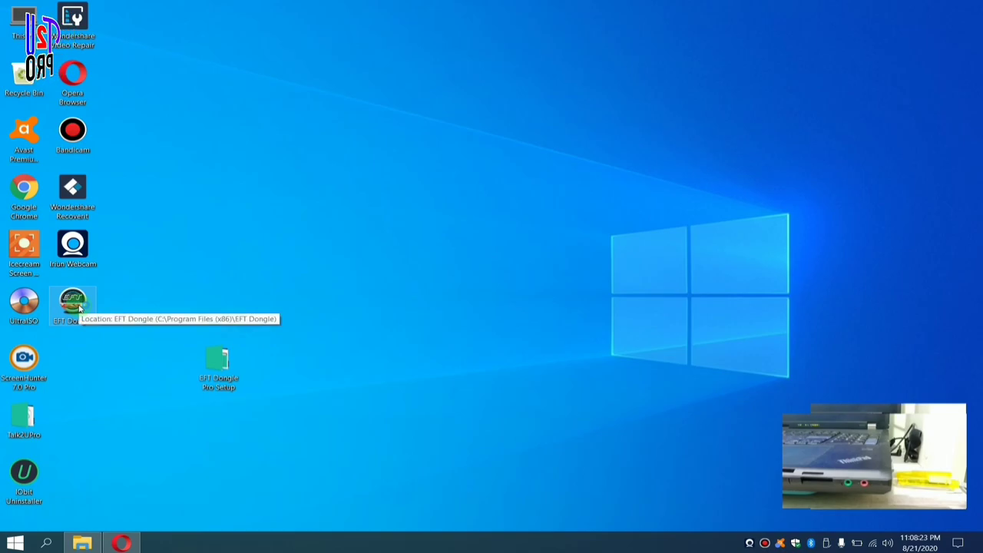
pyautogui.doubleClick(77, 308)
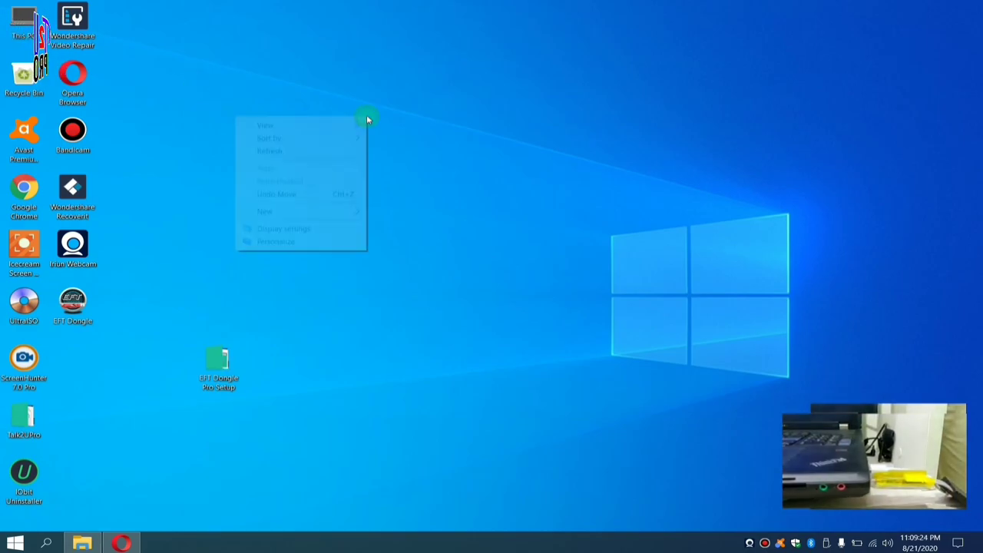
pyautogui.rightClick(367, 116)
pyautogui.click(287, 152)
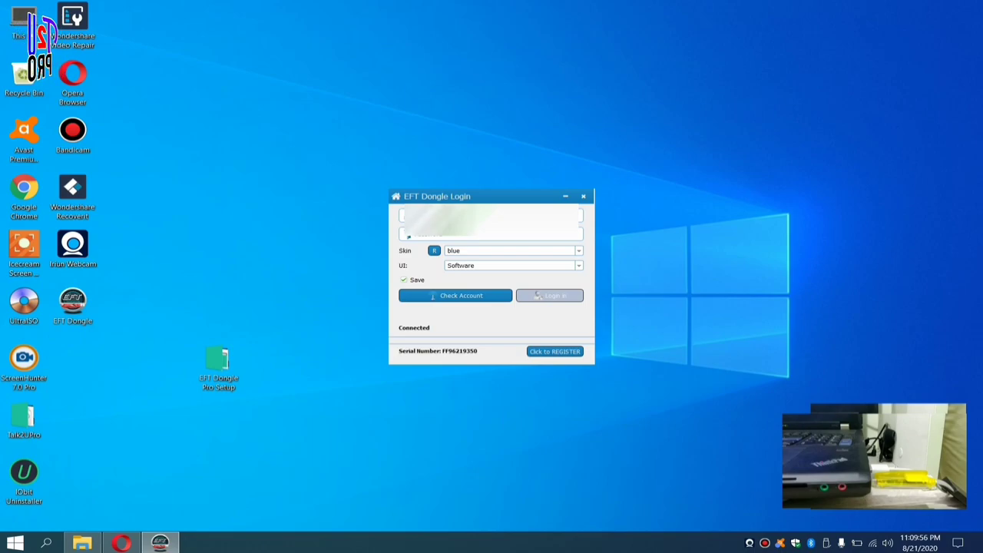
# Paste the account password into the EFT Dongle login, check the account, and log in.
pyautogui.rightClick(424, 237)
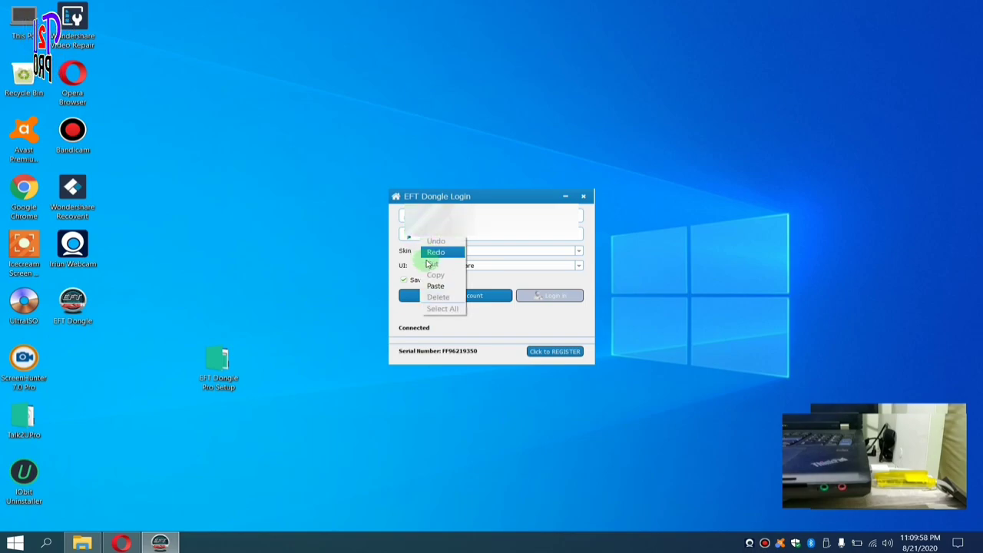
pyautogui.click(432, 285)
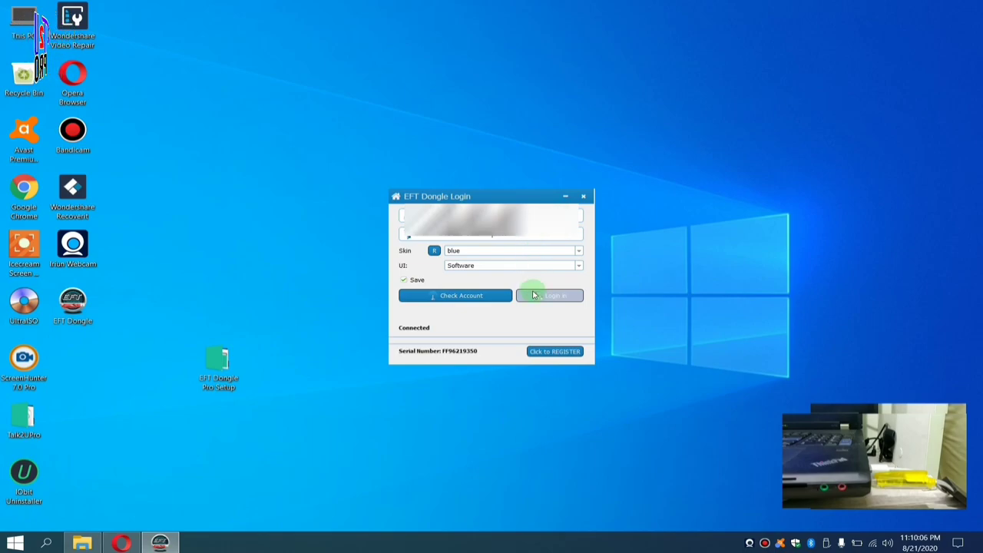
pyautogui.click(466, 300)
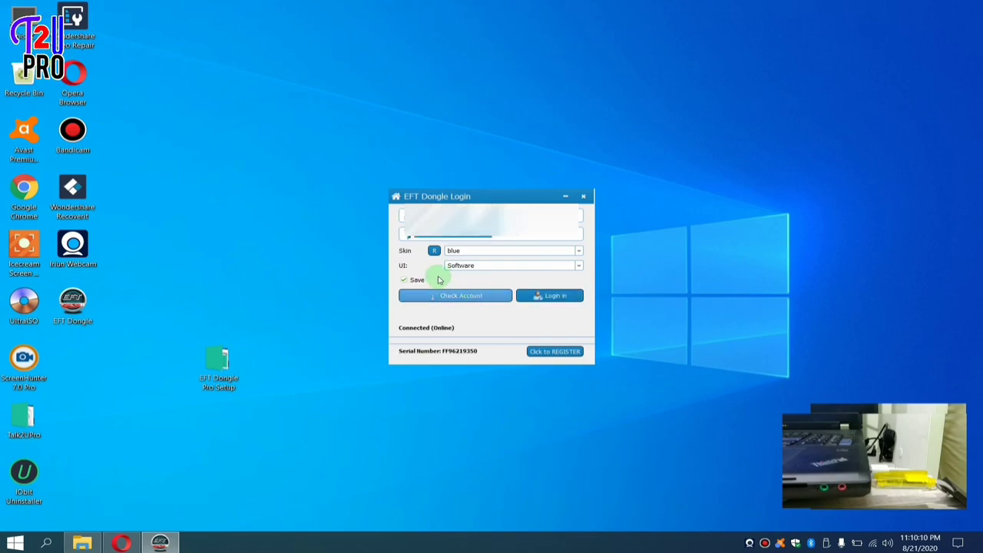
pyautogui.click(450, 293)
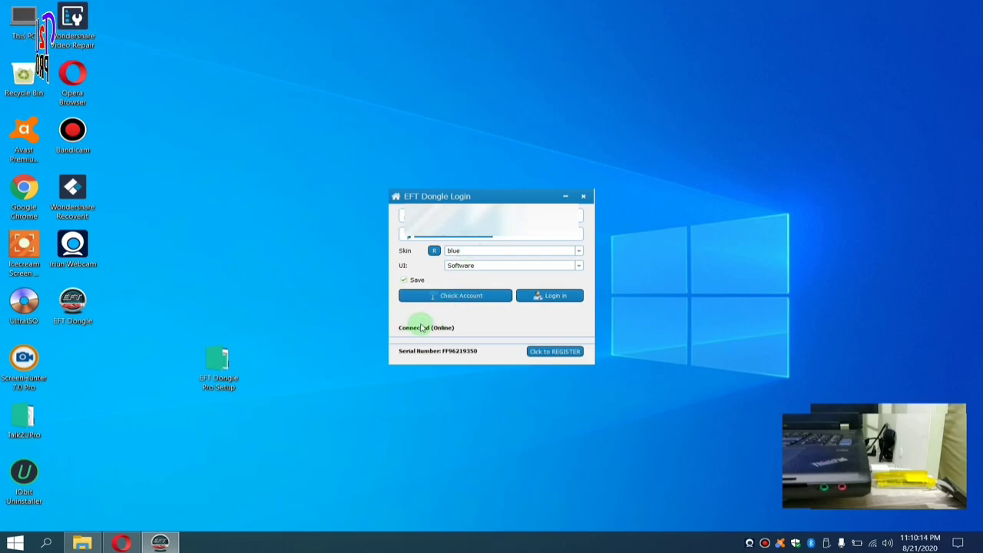
pyautogui.click(465, 298)
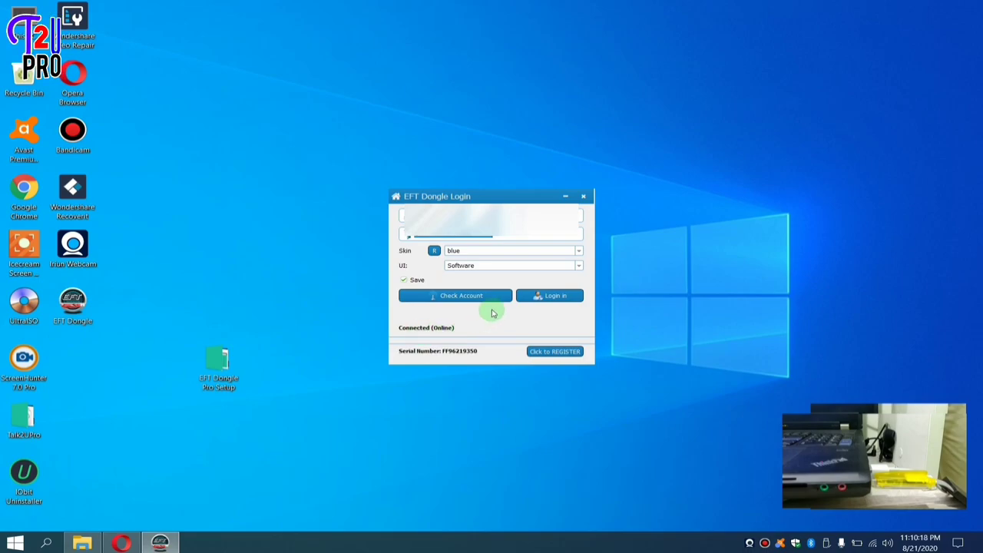
pyautogui.click(548, 299)
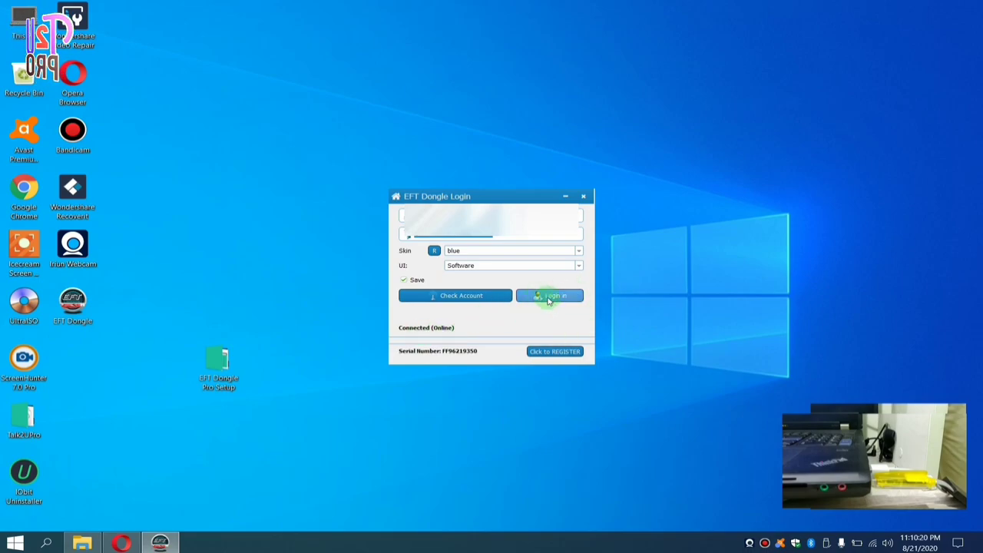
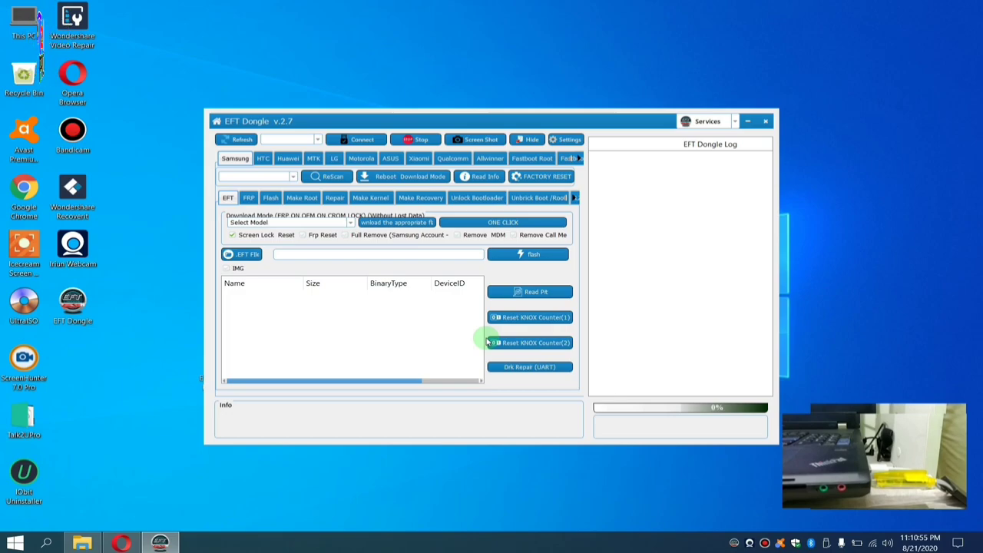
# Move the EFT Dongle window higher and look through its HTC, Huawei, LG, Motorola, ASUS, Xiaomi and Qualcomm sections.
pyautogui.moveTo(461, 119); pyautogui.dragTo(447, 71)
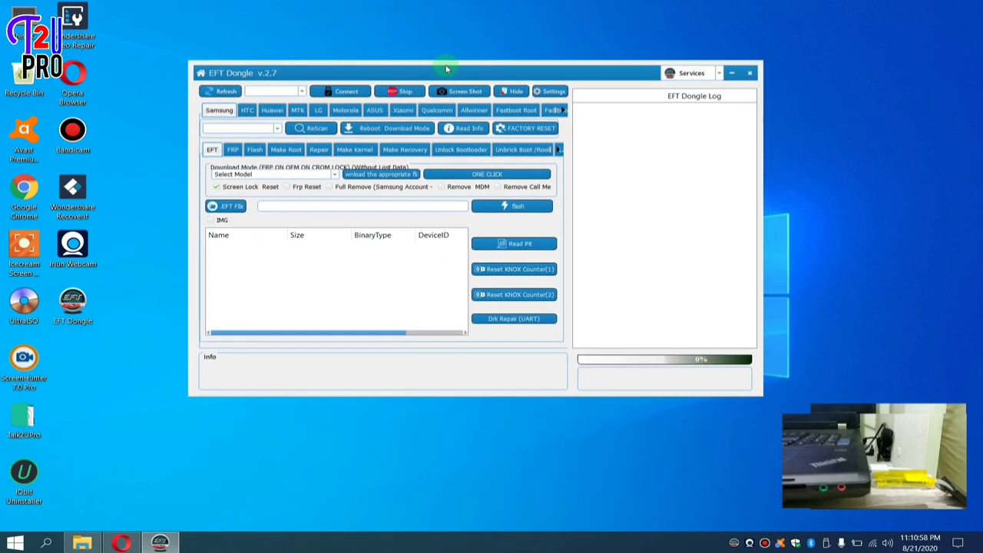
pyautogui.click(251, 113)
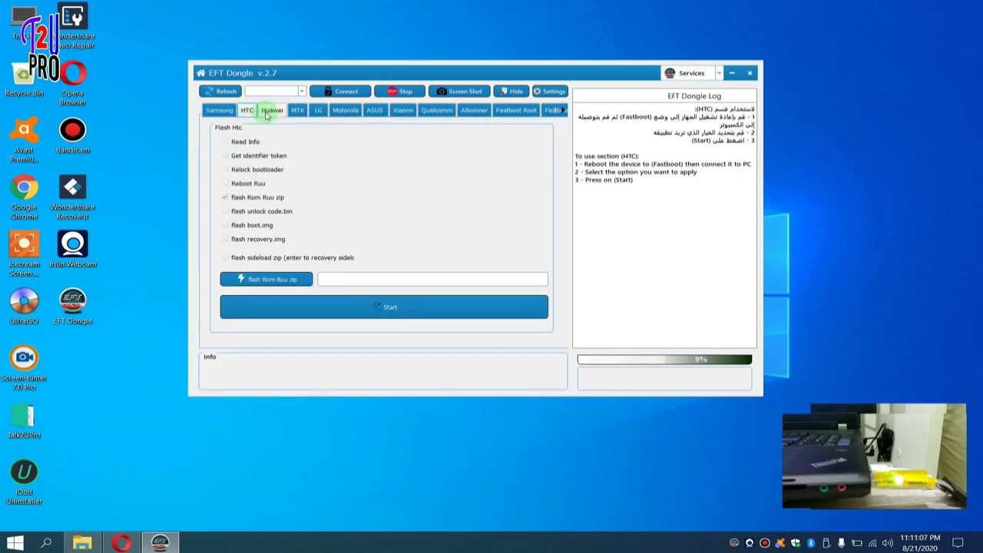
pyautogui.click(269, 113)
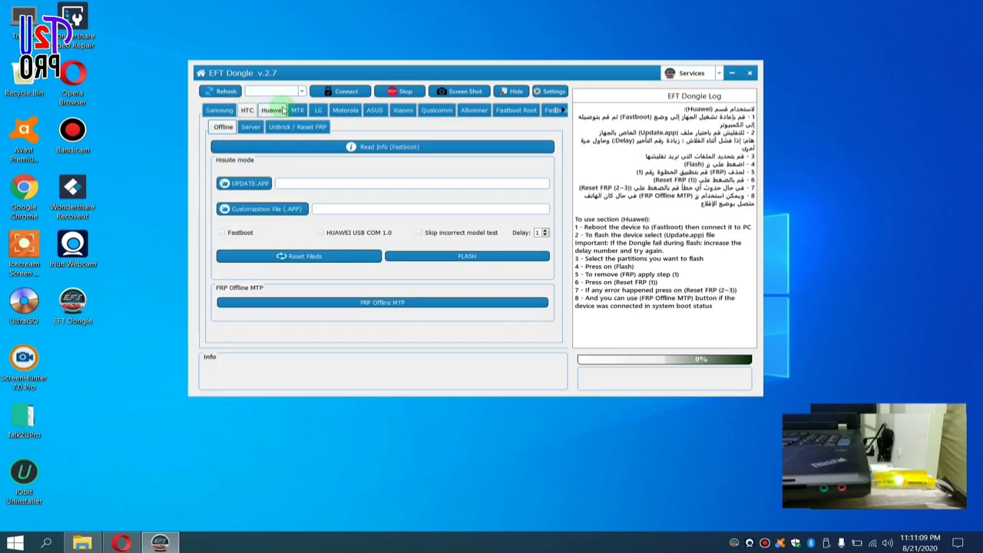
pyautogui.click(321, 111)
pyautogui.click(343, 111)
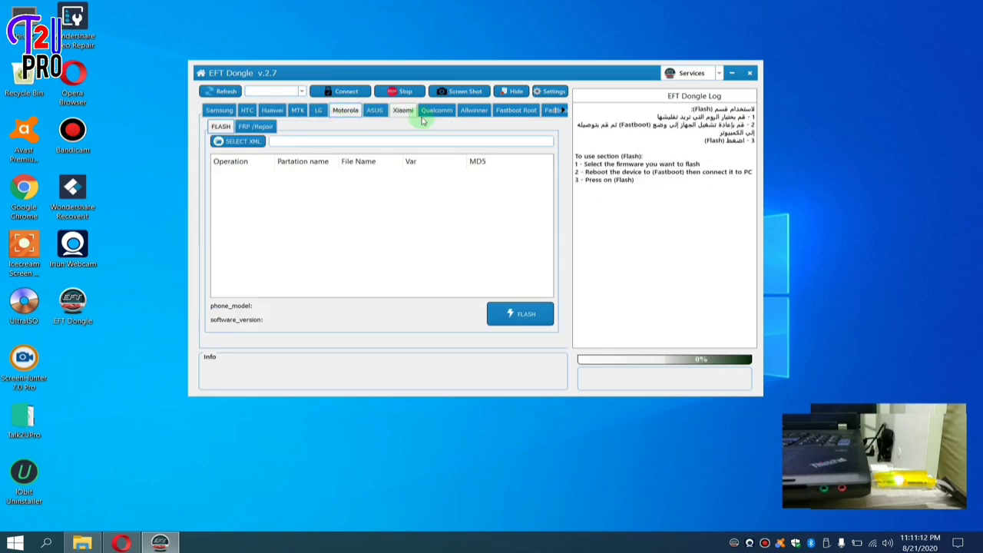
pyautogui.click(379, 112)
pyautogui.click(402, 112)
pyautogui.click(435, 111)
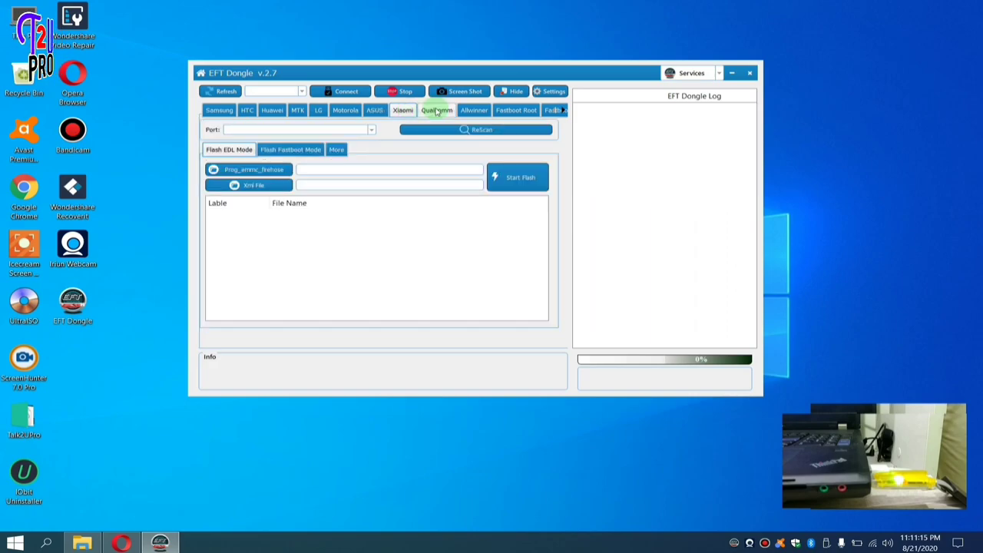
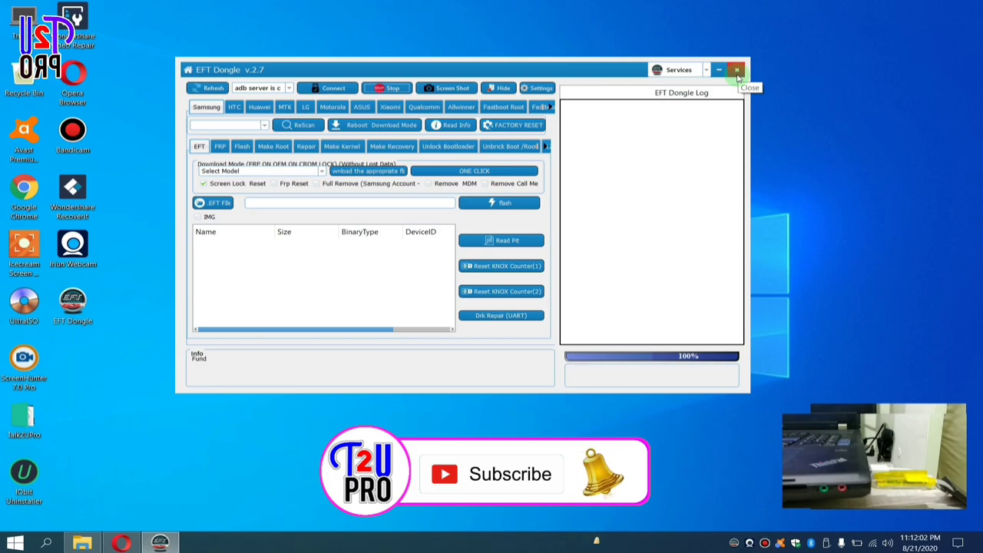
# Close EFT Dongle v.2.7 and refresh the desktop.
pyautogui.click(737, 71)
pyautogui.rightClick(322, 160)
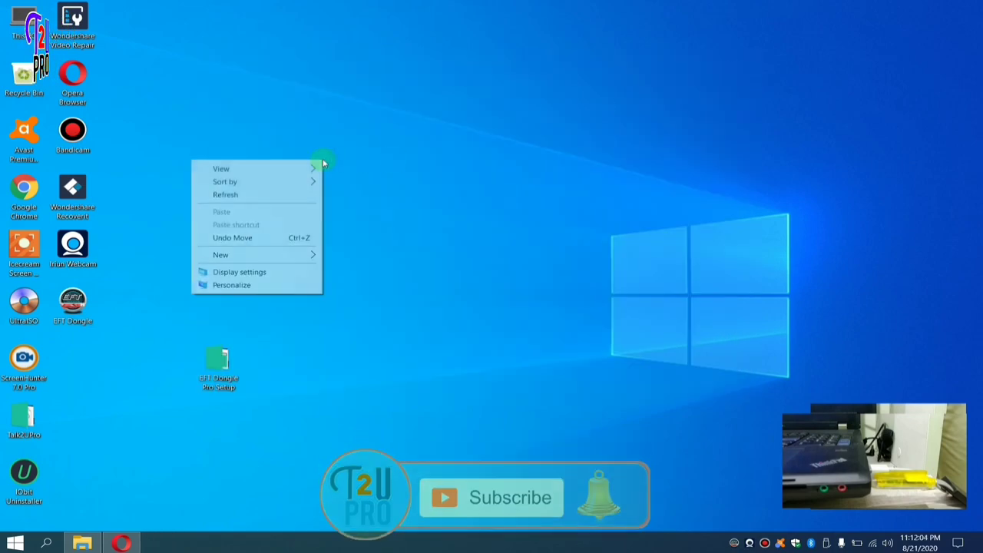
pyautogui.click(278, 197)
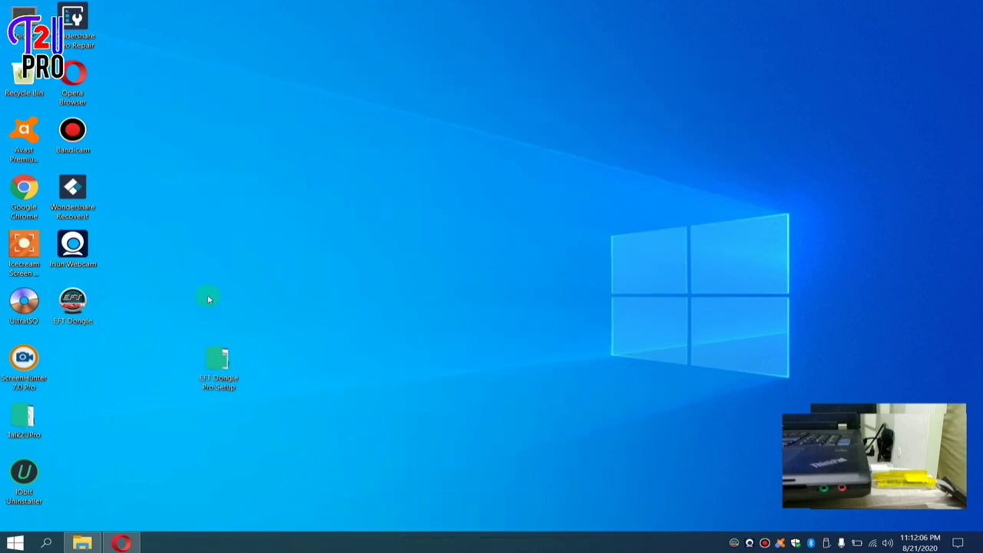
# Copy the EFT_Pro and FTP_File applications from the EFT Dongle Pro Setup folder to the desktop, and close the folder.
pyautogui.doubleClick(216, 362)
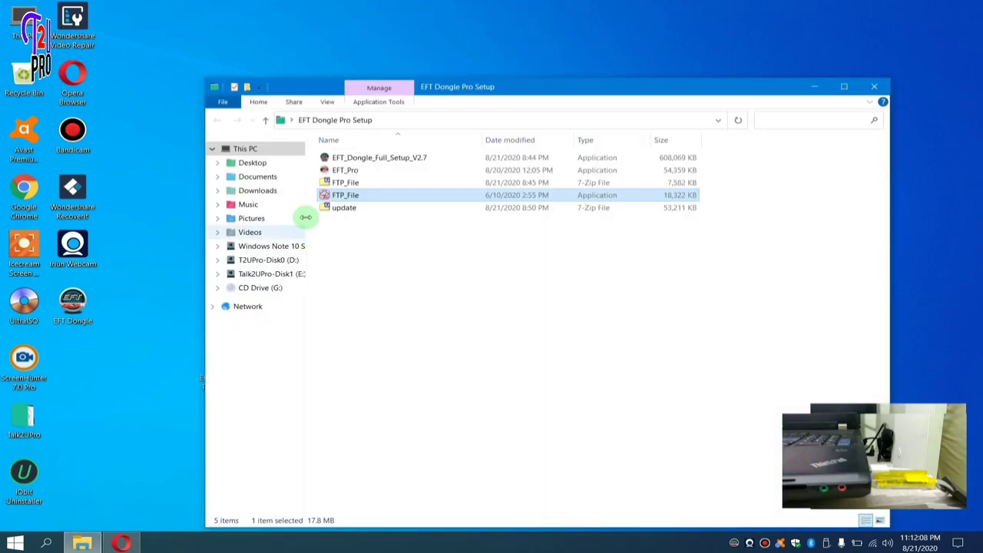
pyautogui.keyDown('ctrl'); pyautogui.click(349, 172); pyautogui.keyUp('ctrl')
pyautogui.rightClick(347, 171)
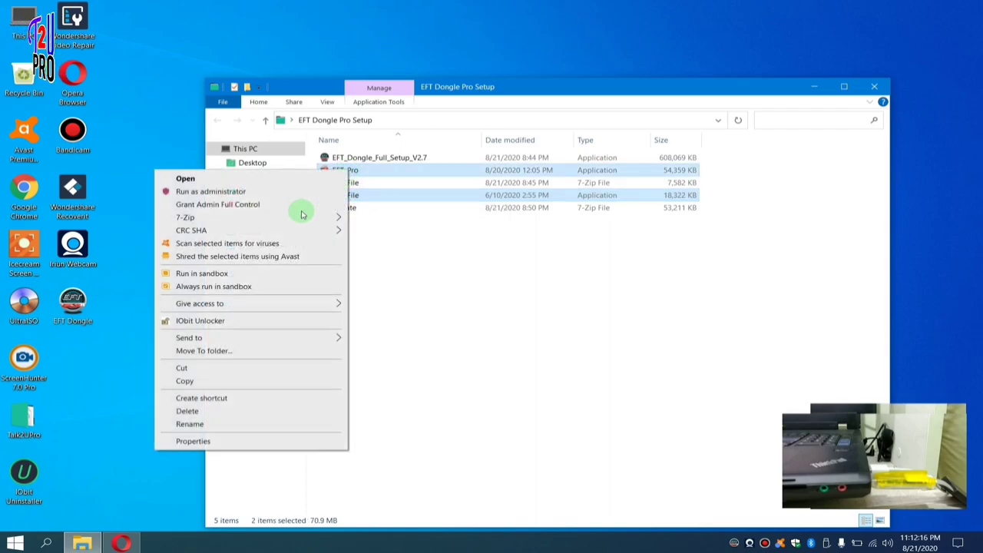
pyautogui.click(185, 379)
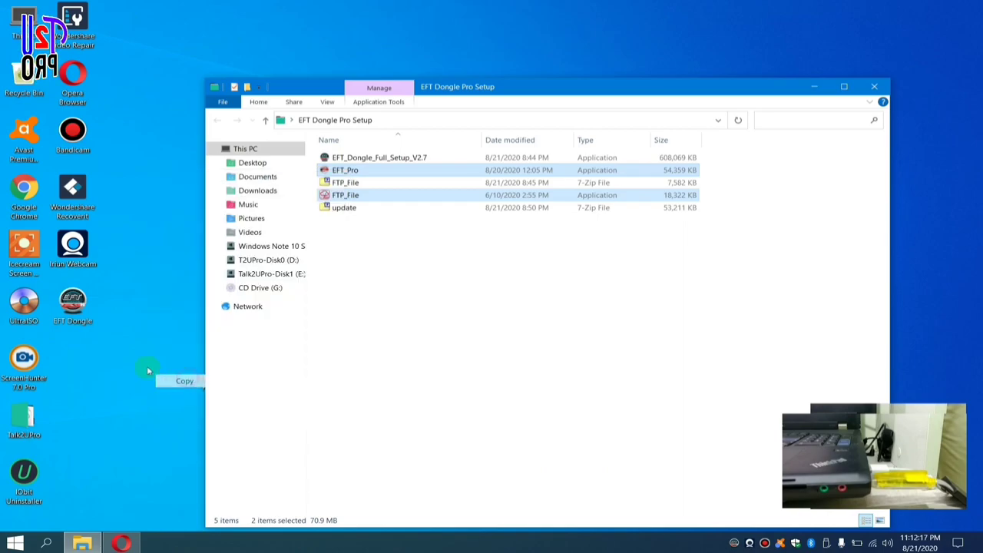
pyautogui.rightClick(99, 355)
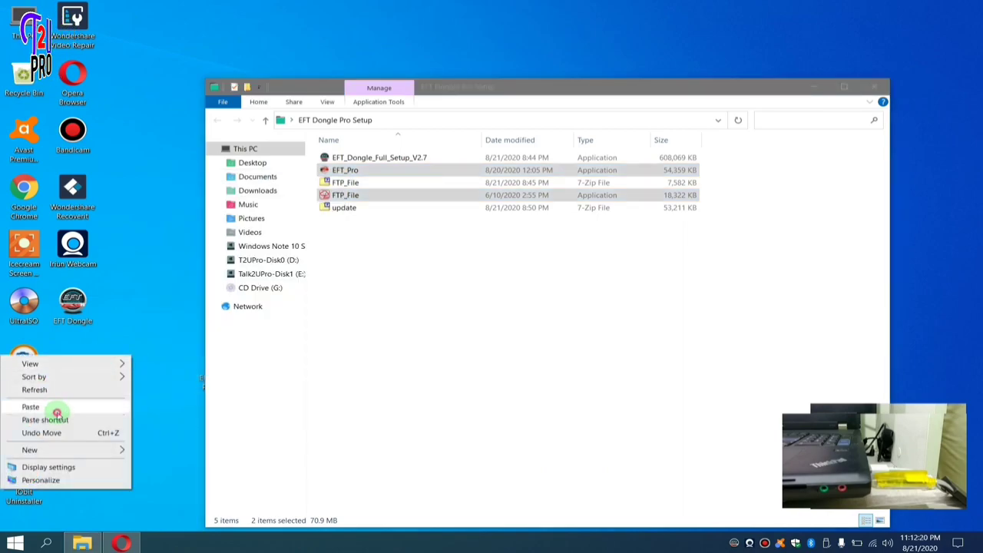
pyautogui.click(59, 407)
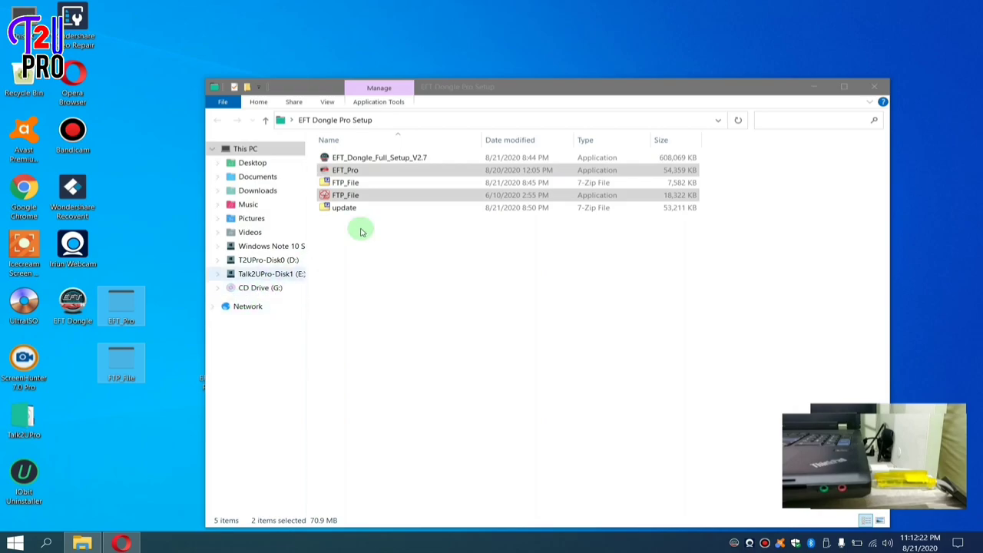
pyautogui.click(866, 91)
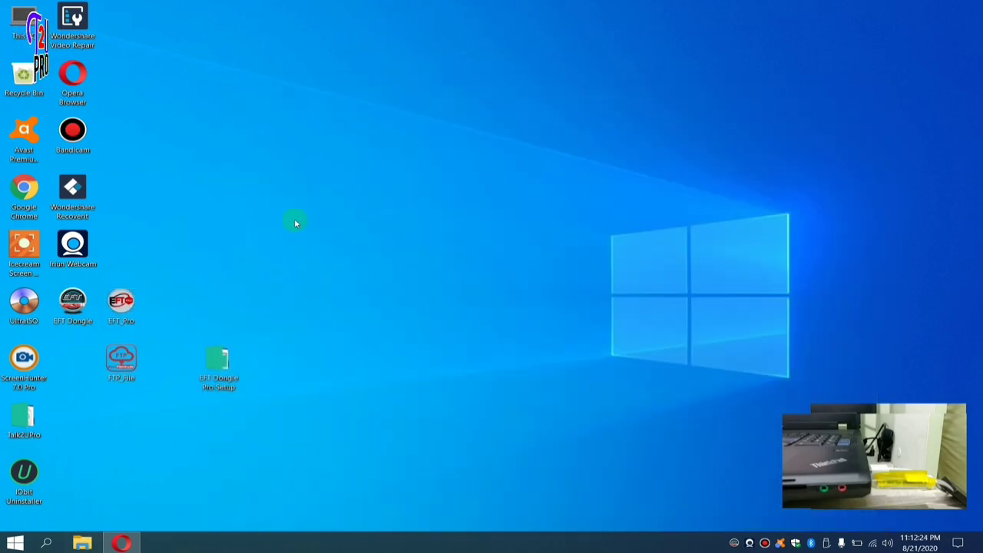
# Refresh the desktop and line up the EFT_Pro and FTP_File icons beneath the EFT Dongle icon.
pyautogui.rightClick(209, 170)
pyautogui.click(174, 209)
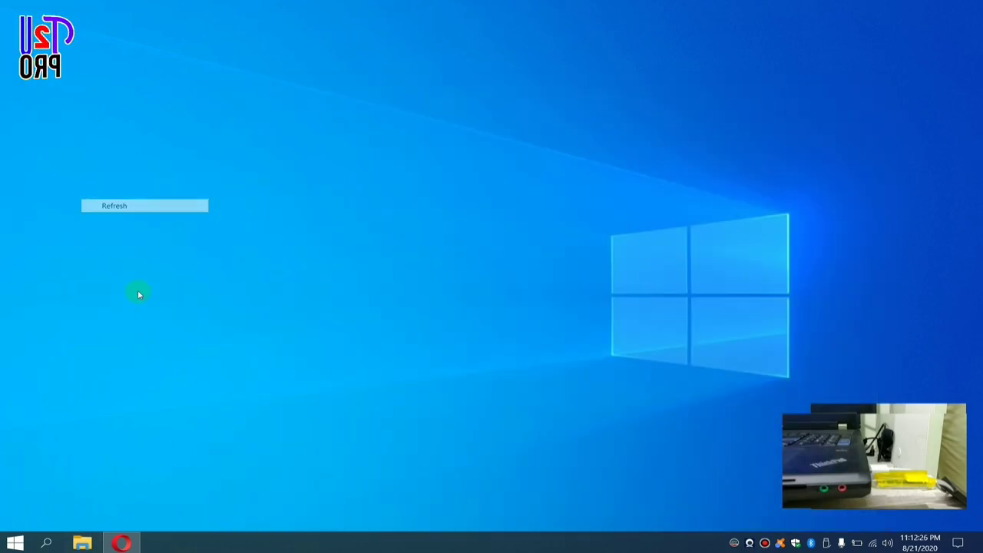
pyautogui.moveTo(90, 336); pyautogui.dragTo(74, 408)
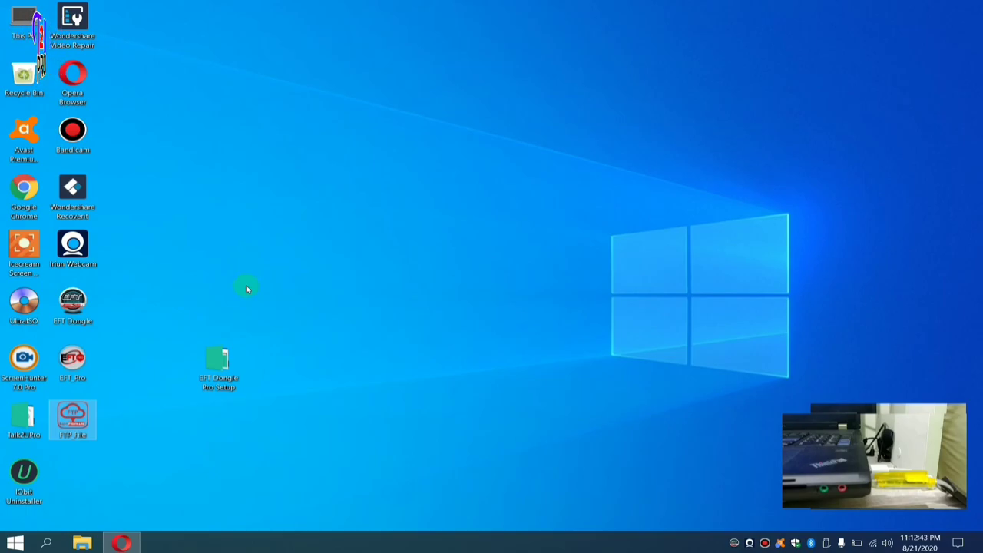
# Run FTP_File from the desktop, move its login window up, and open the account registration form.
pyautogui.press('Return')
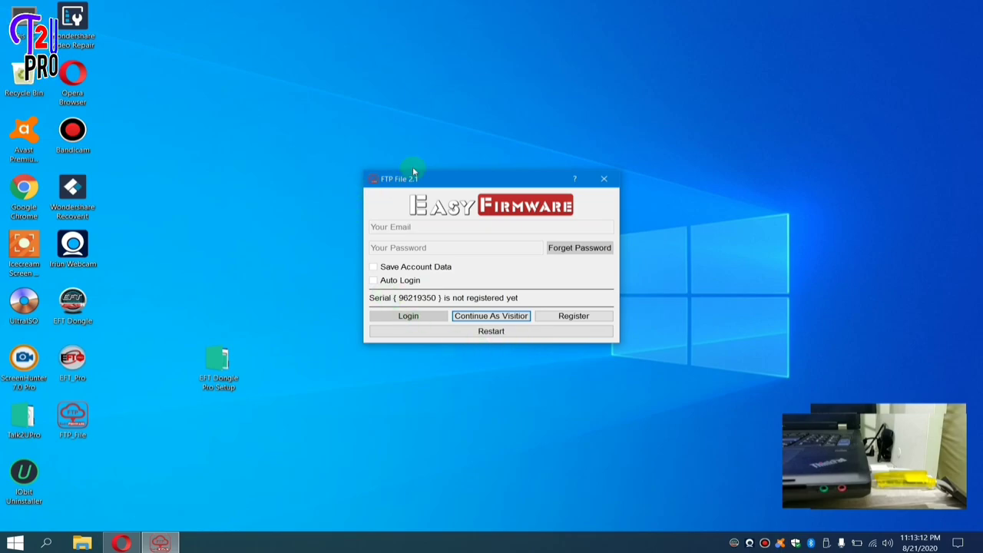
pyautogui.moveTo(482, 186); pyautogui.dragTo(475, 153)
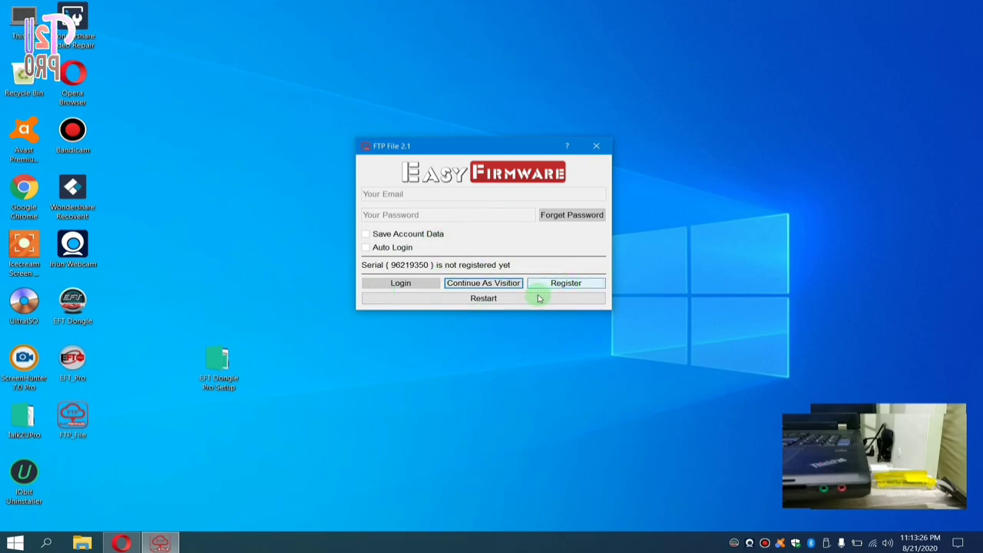
pyautogui.click(559, 285)
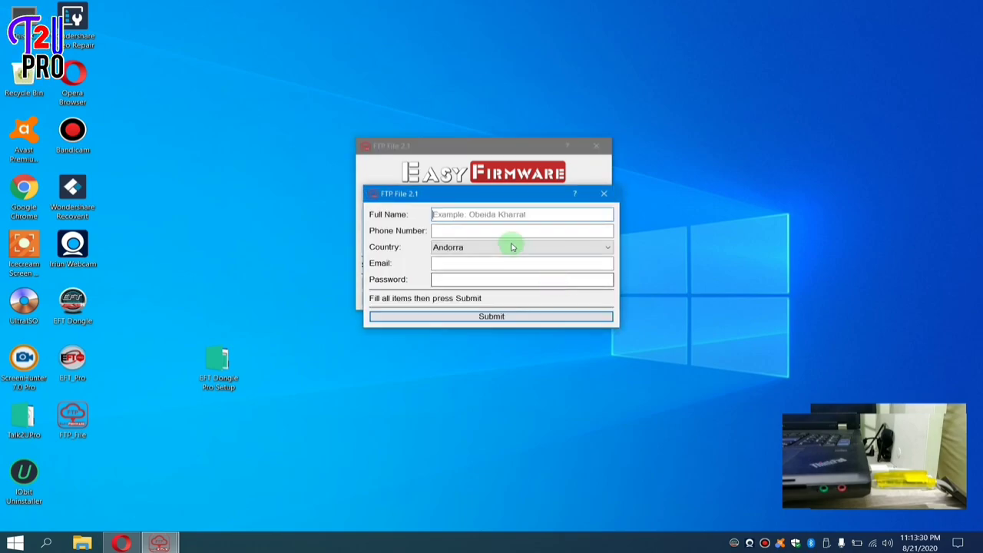
# Fill in the registration form with the full name, phone number, country, email and account password.
pyautogui.click(468, 215)
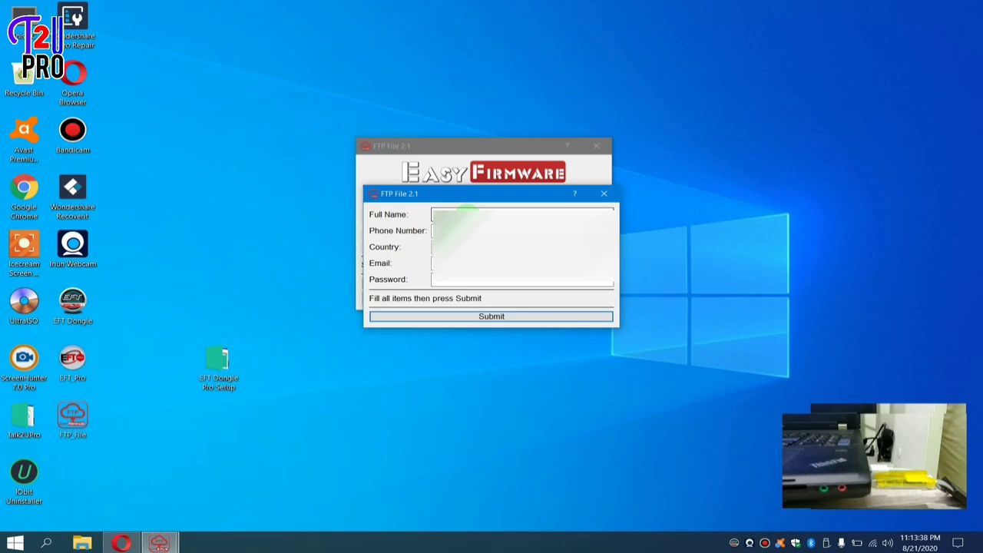
pyautogui.click(453, 229)
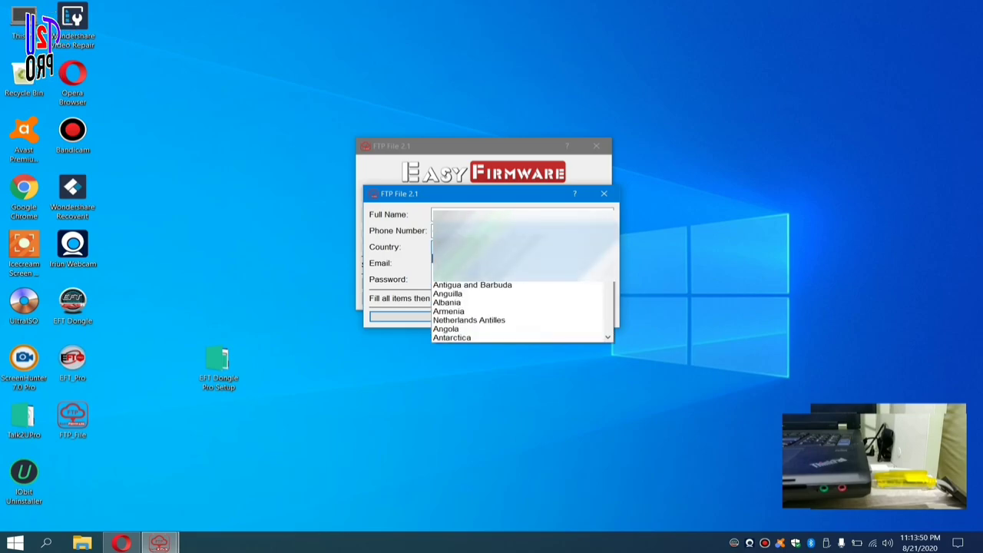
pyautogui.click(491, 263)
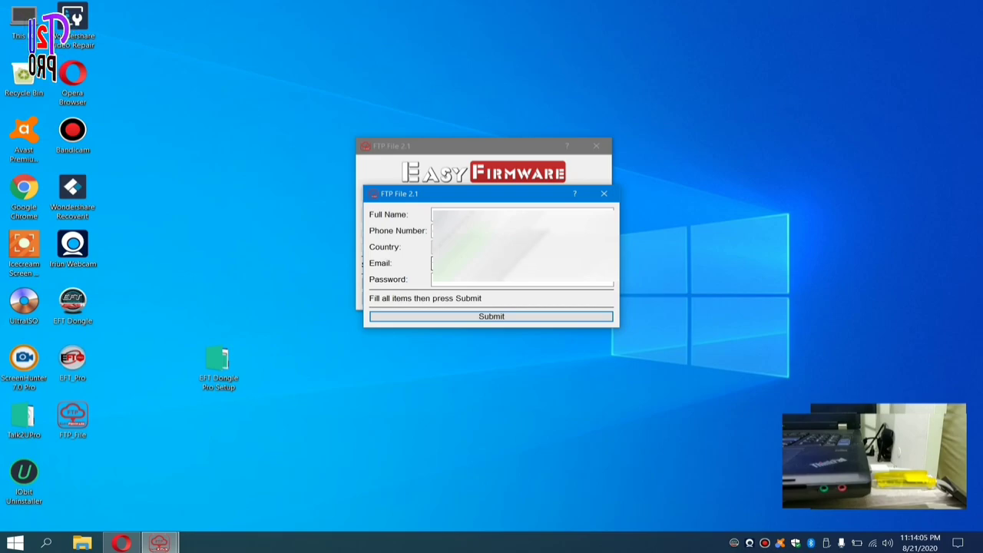
pyautogui.click(449, 281)
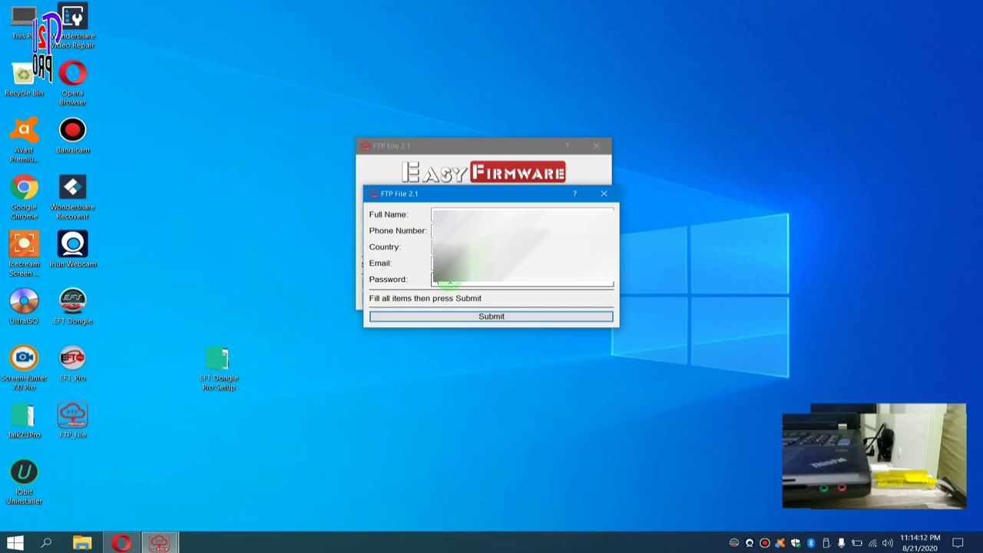
pyautogui.write('••')
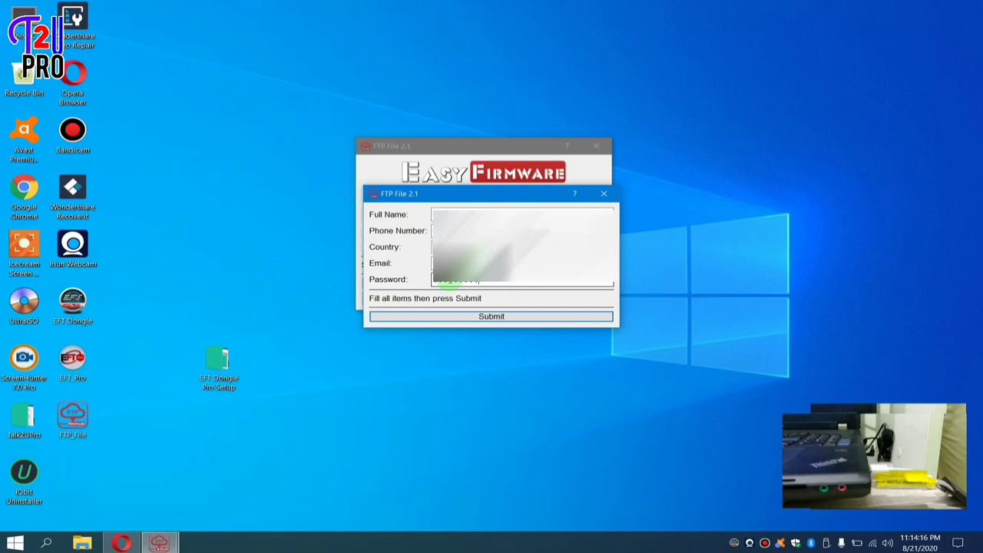
pyautogui.write('•••••')
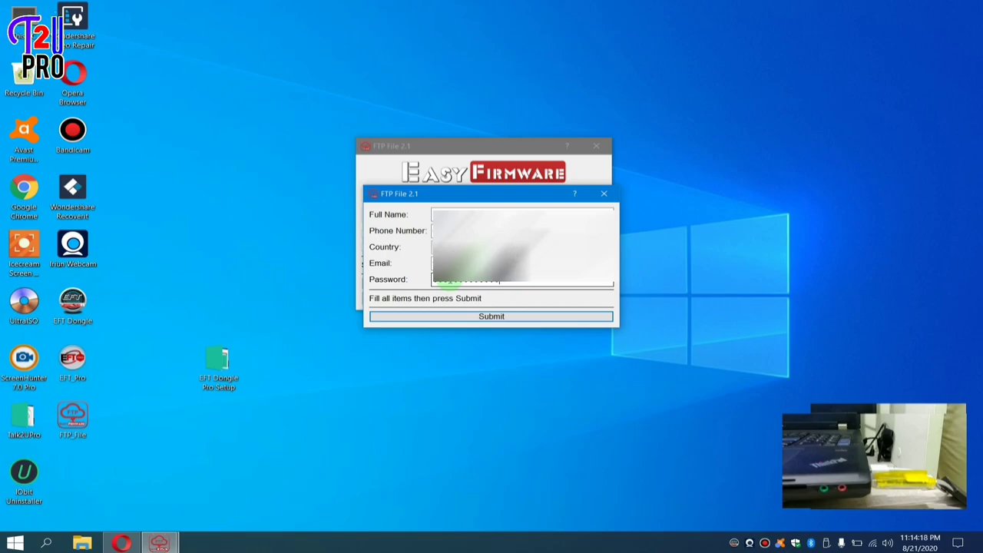
pyautogui.write('••••')
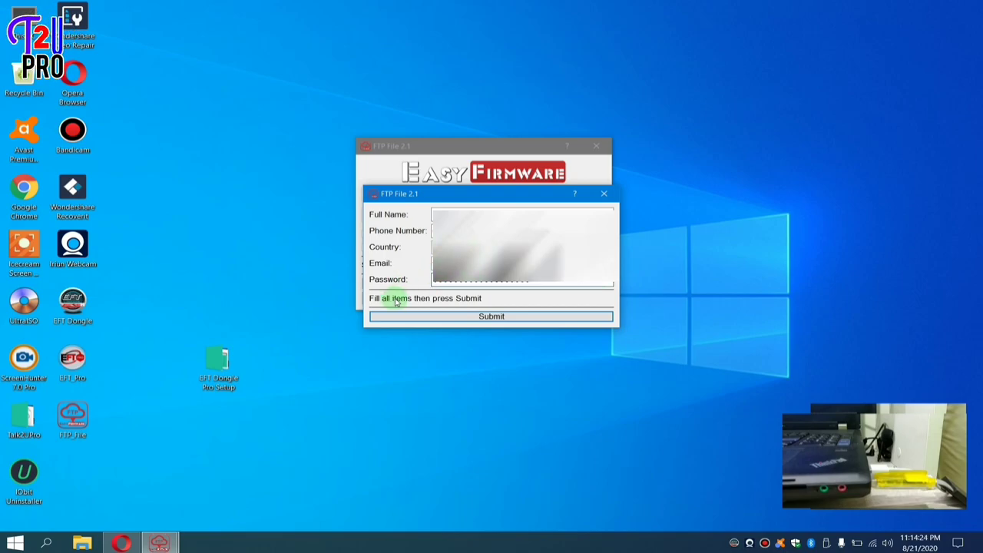
# Try to submit the dongle registration, retry it, and move the registration form below the login fields.
pyautogui.click(489, 318)
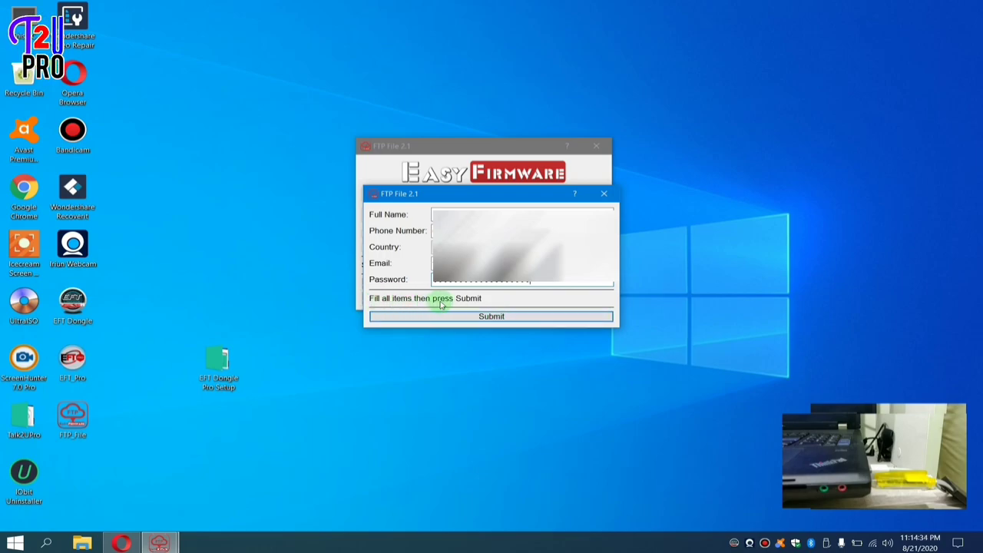
pyautogui.click(505, 317)
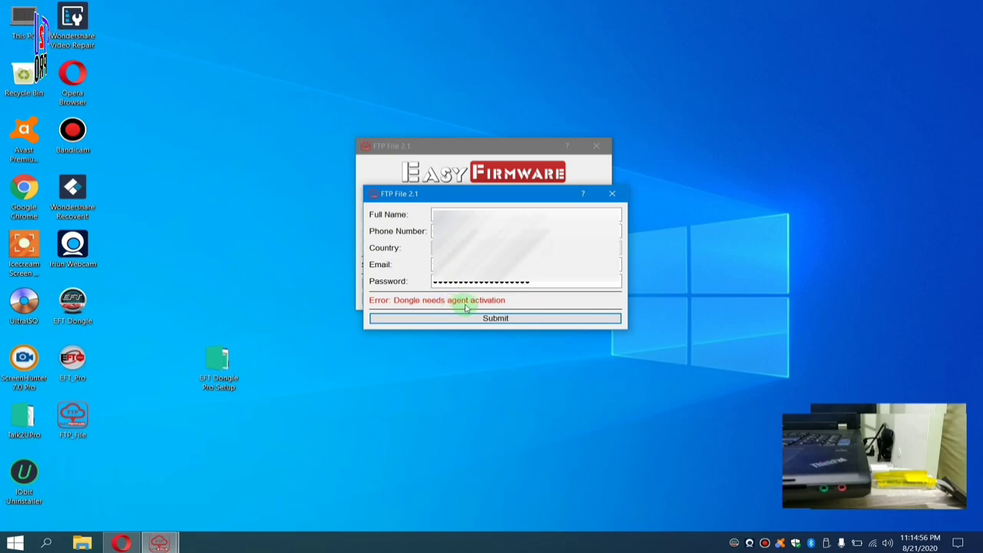
pyautogui.click(496, 319)
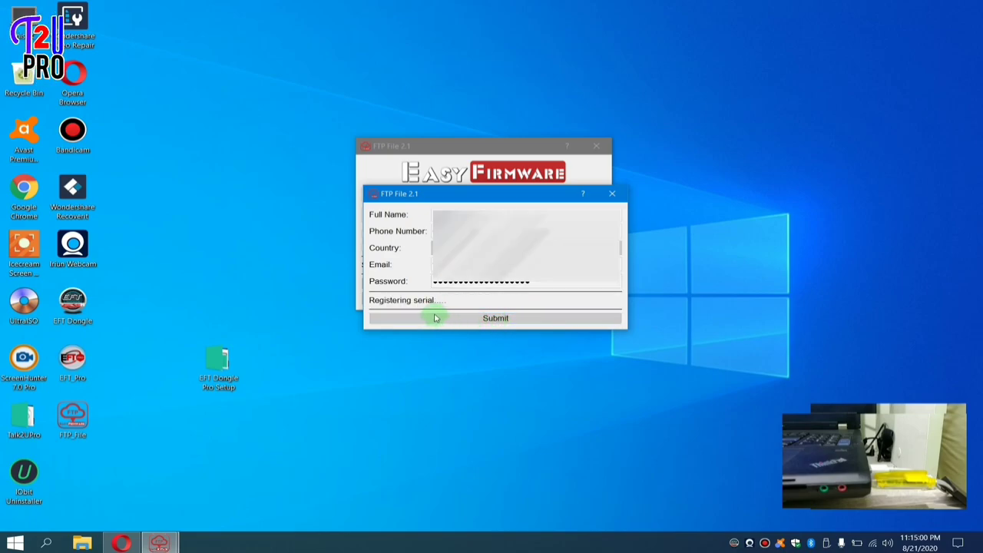
pyautogui.moveTo(485, 192); pyautogui.dragTo(479, 314)
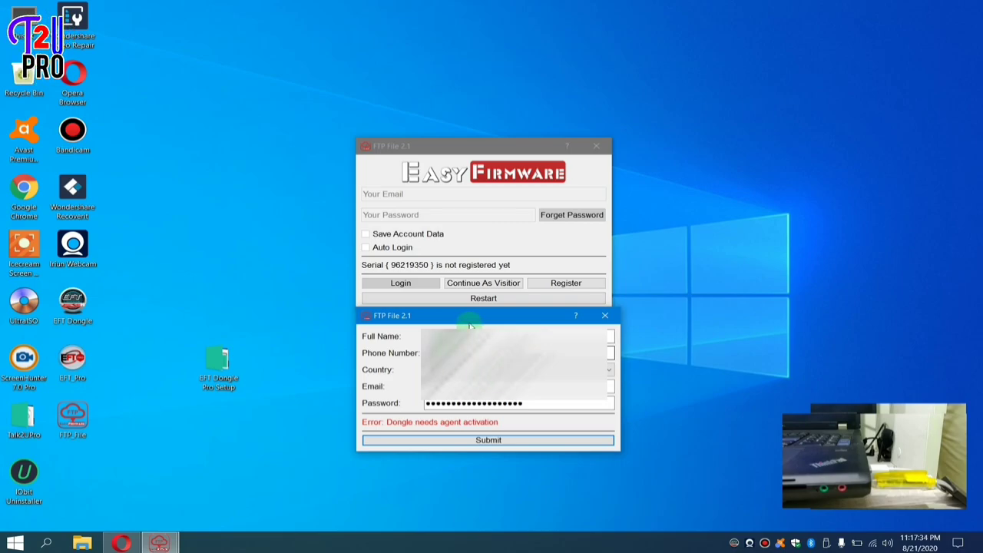
pyautogui.moveTo(469, 316)
pyautogui.mouseDown()
pyautogui.moveTo(470, 338)
pyautogui.moveTo(466, 324)
pyautogui.mouseUp()
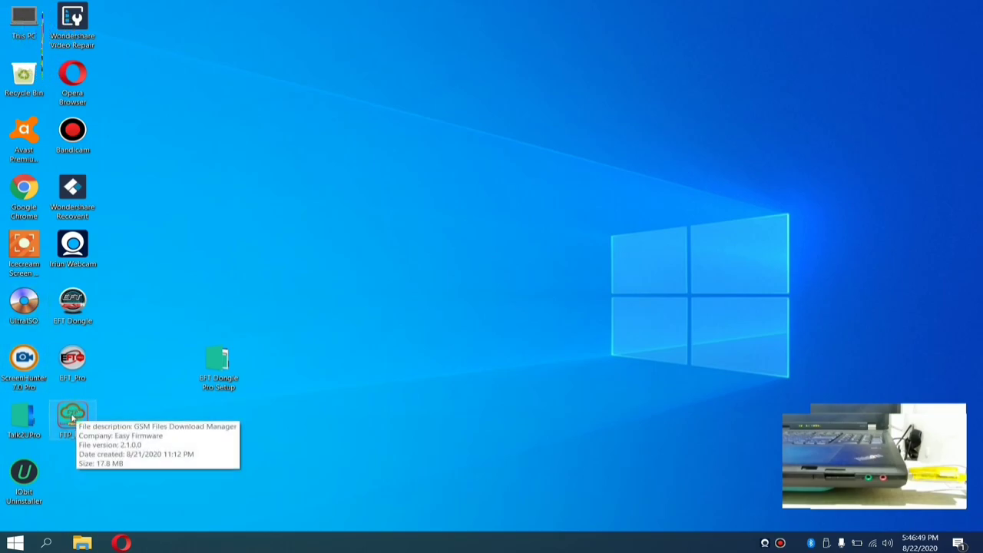
# Move the FTP_File icon to the empty area in the middle of the desktop.
pyautogui.moveTo(72, 417); pyautogui.dragTo(367, 304)
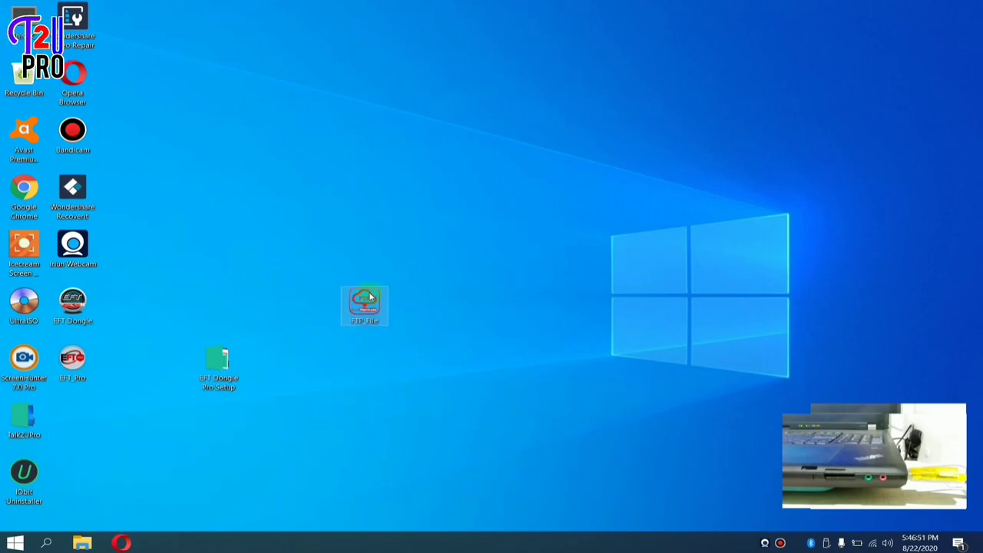
pyautogui.click(309, 256)
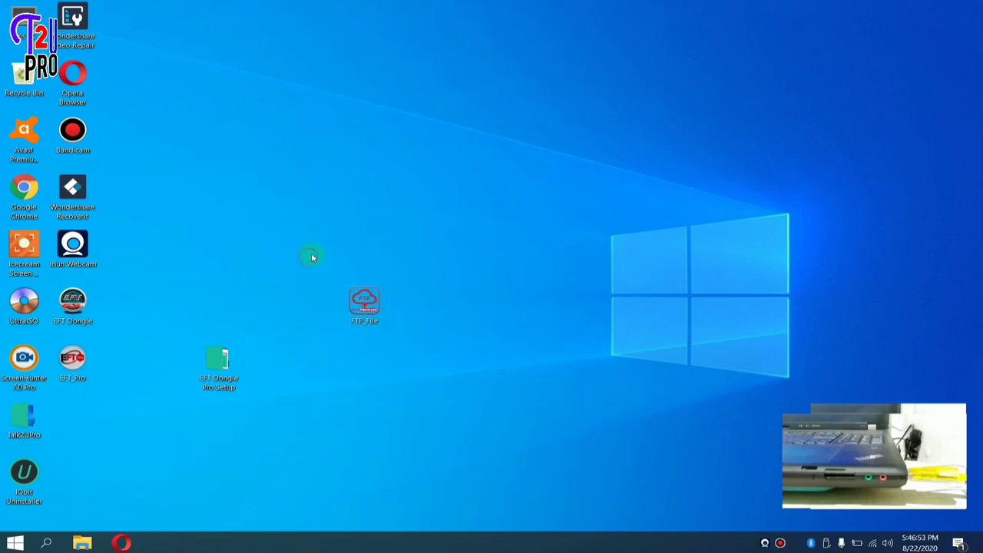
pyautogui.moveTo(304, 229); pyautogui.dragTo(427, 379)
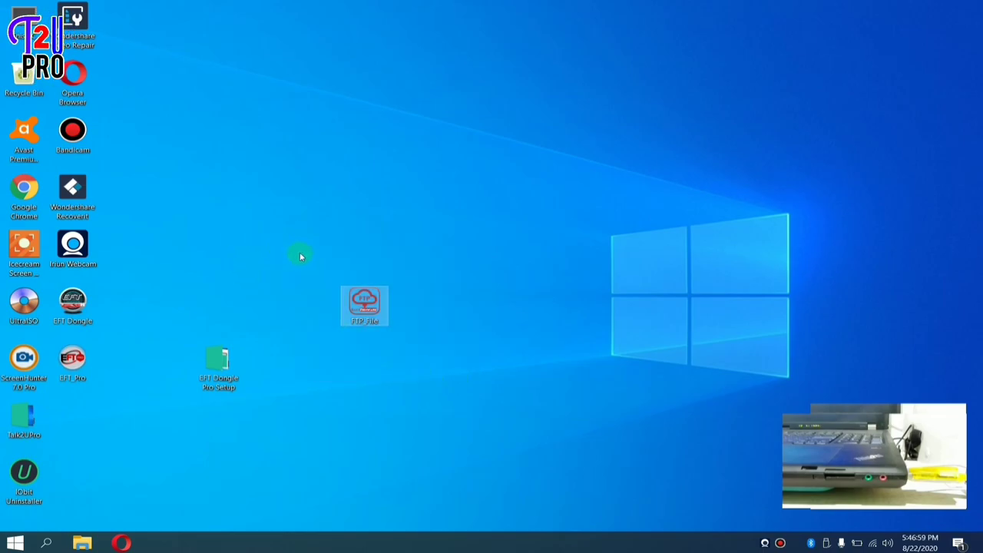
pyautogui.moveTo(299, 246); pyautogui.dragTo(430, 368)
pyautogui.click(431, 372)
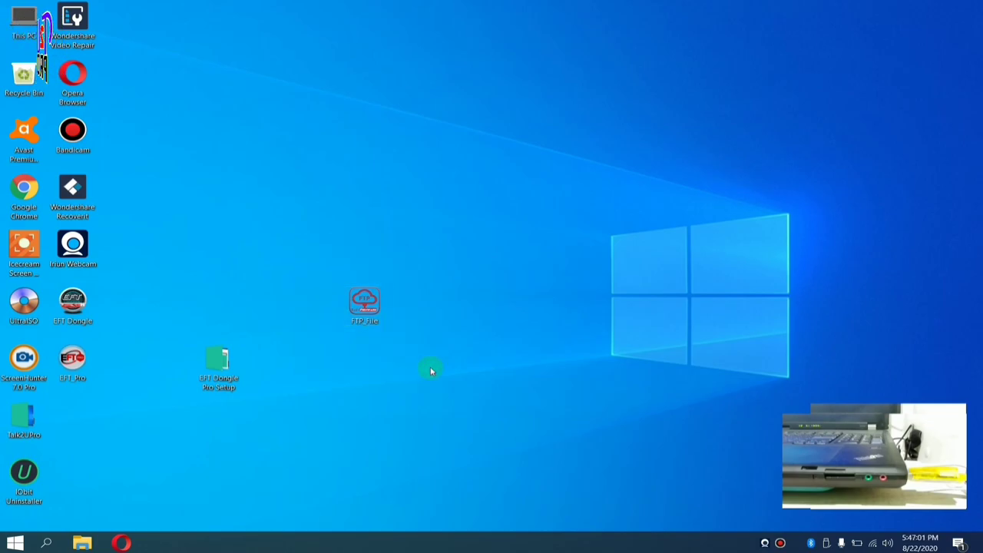
# Run FTP_File as administrator and open the account registration form, moved clear of the login window's email and password fields.
pyautogui.rightClick(362, 306)
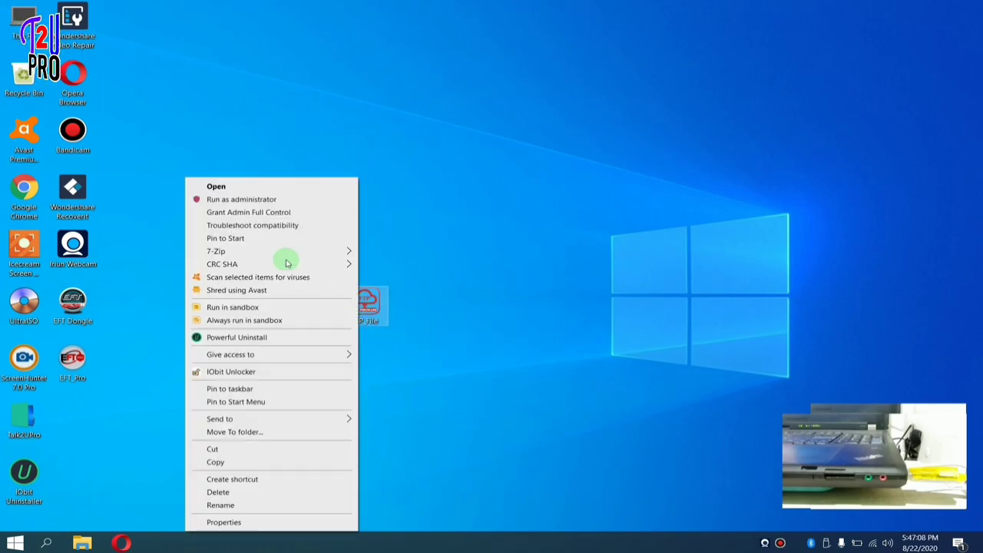
pyautogui.click(244, 199)
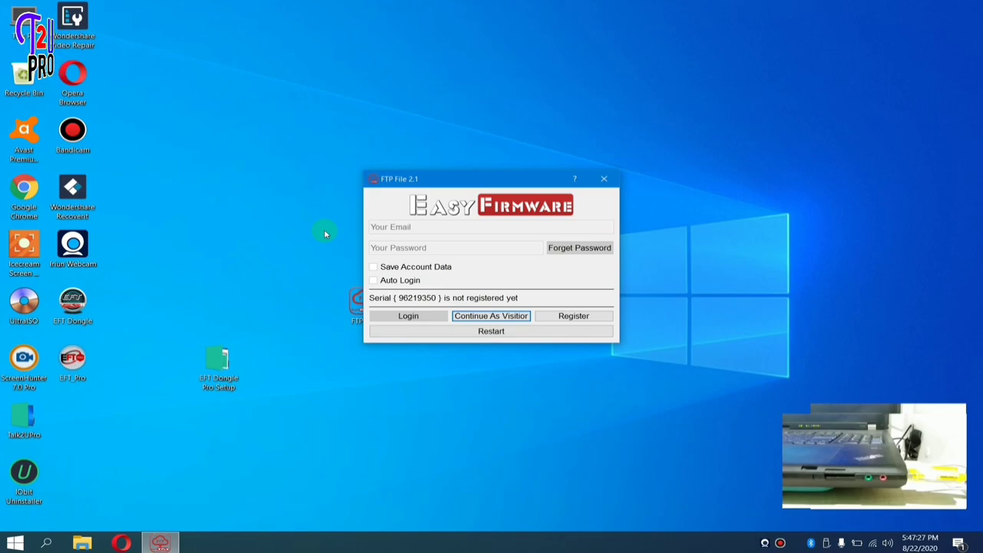
pyautogui.click(573, 316)
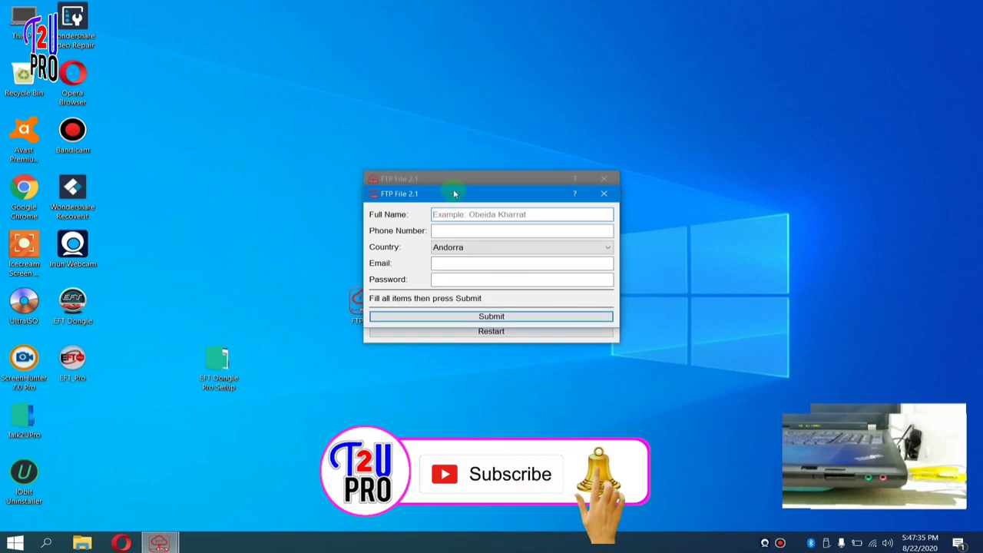
pyautogui.moveTo(459, 196); pyautogui.dragTo(410, 267)
# Complete the new registration form with the full name, phone number, country, email and account password.
pyautogui.click(414, 286)
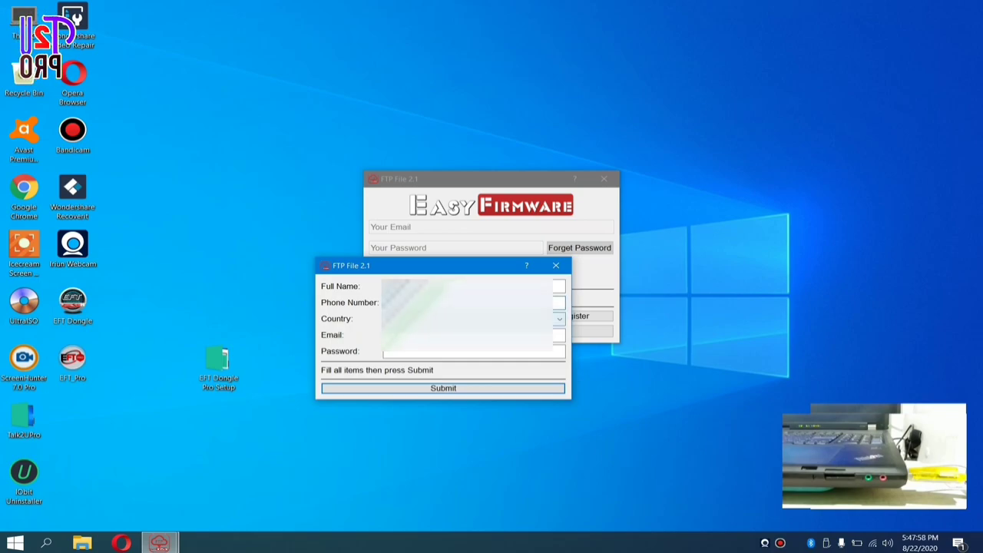
pyautogui.hotkey('alt', 'Down')
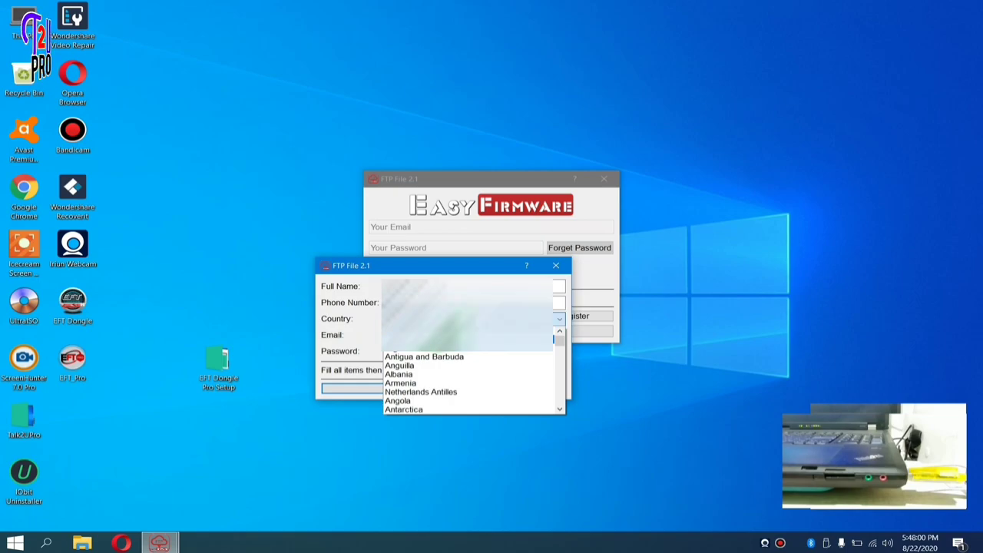
pyautogui.press('Return')
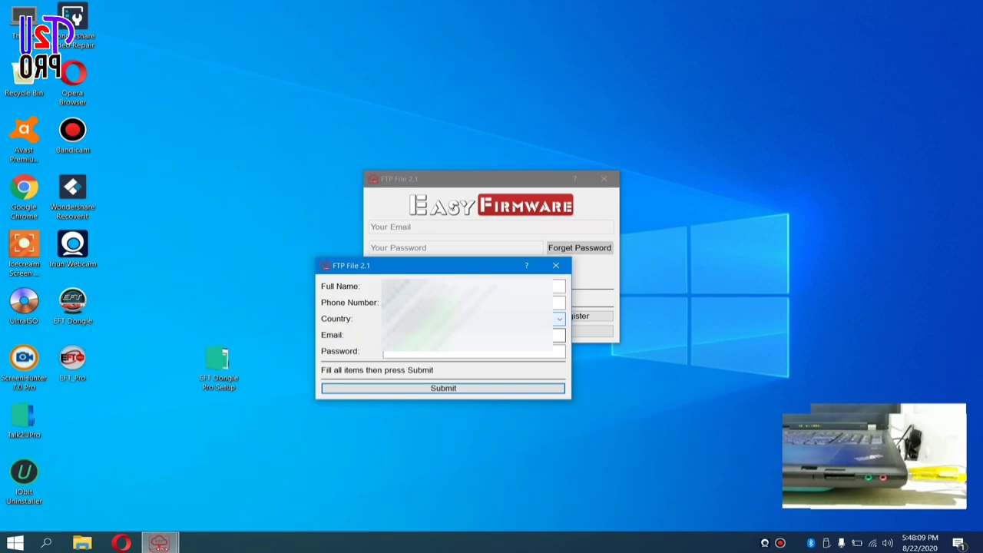
pyautogui.click(427, 353)
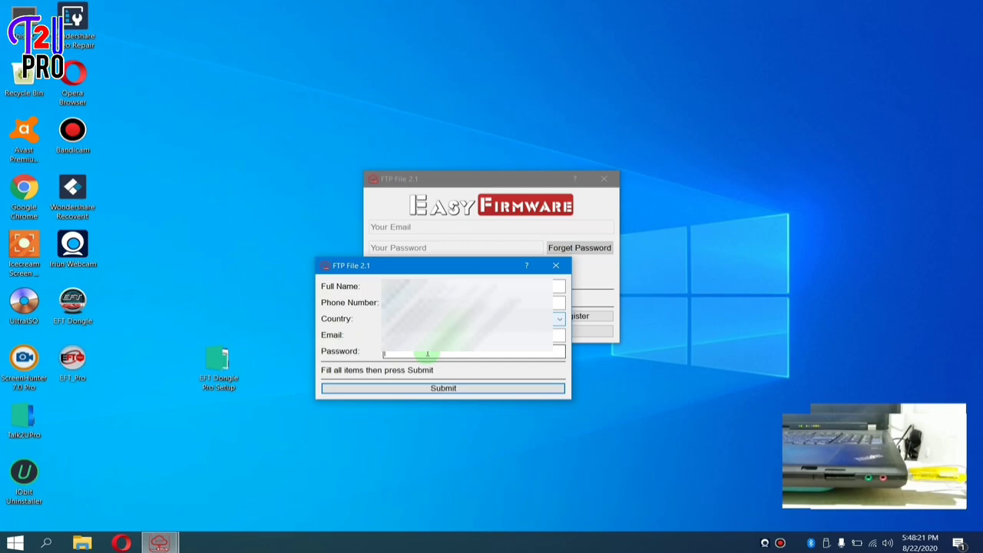
pyautogui.write('•••••••••••')
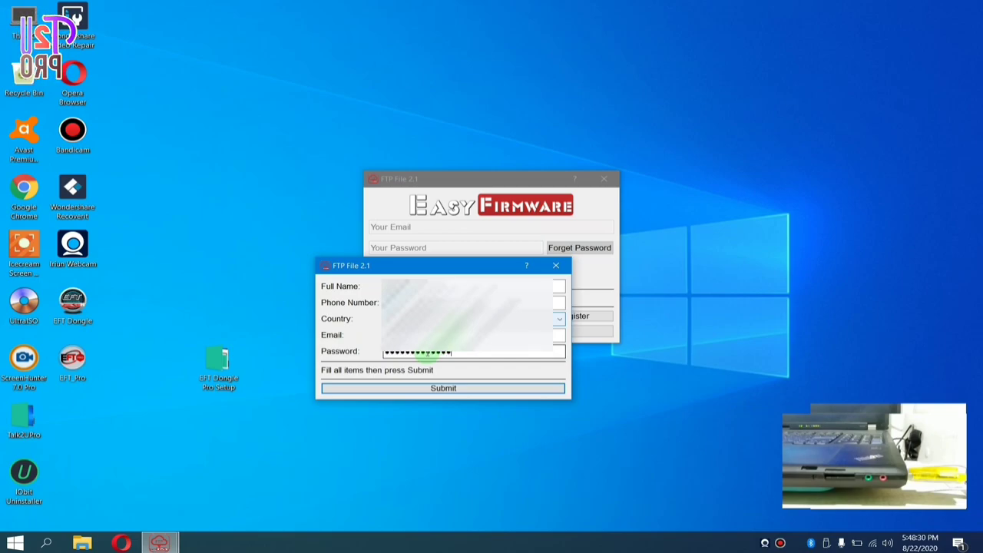
pyautogui.write('•••')
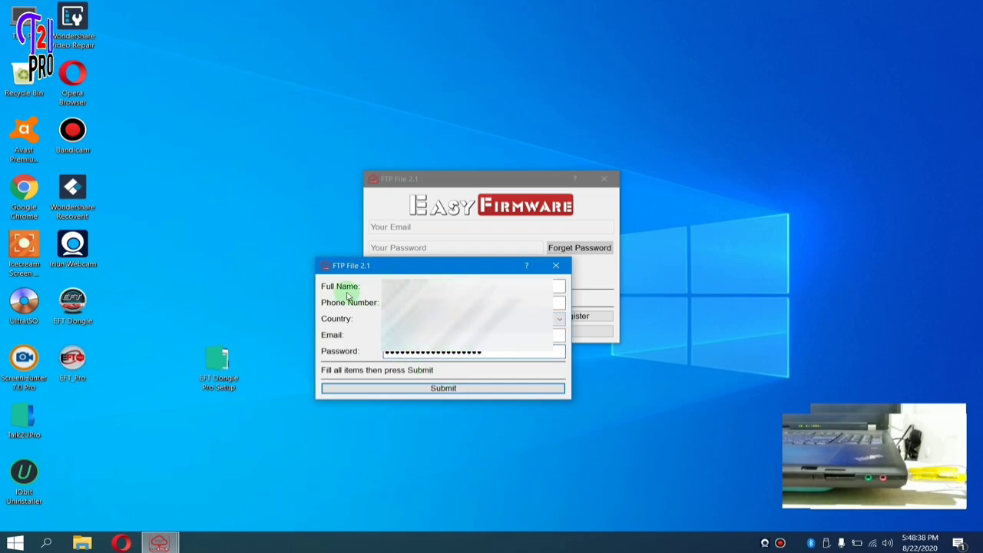
# Submit the completed registration form to register the dongle's serial, and dismiss the resulting message.
pyautogui.moveTo(408, 268); pyautogui.dragTo(419, 258)
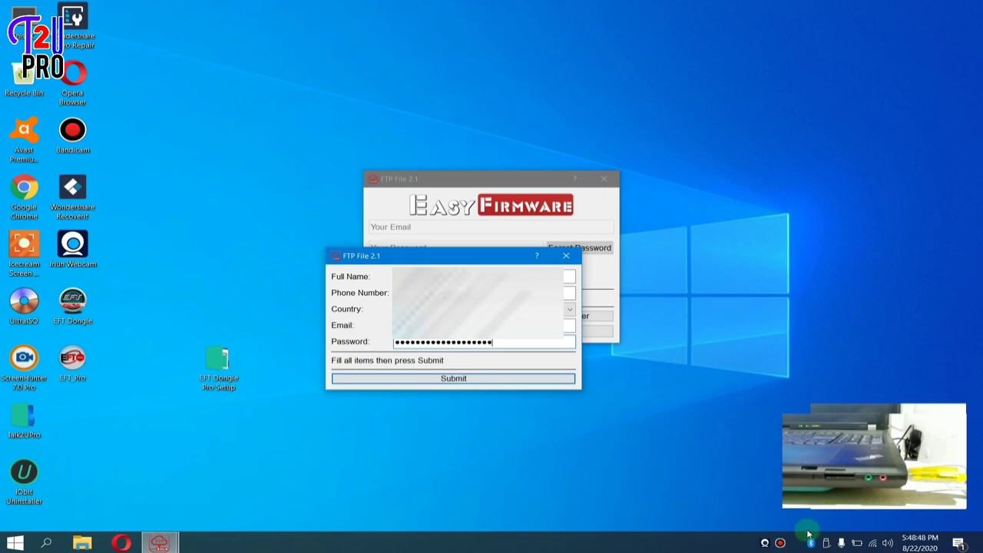
pyautogui.moveTo(873, 543)
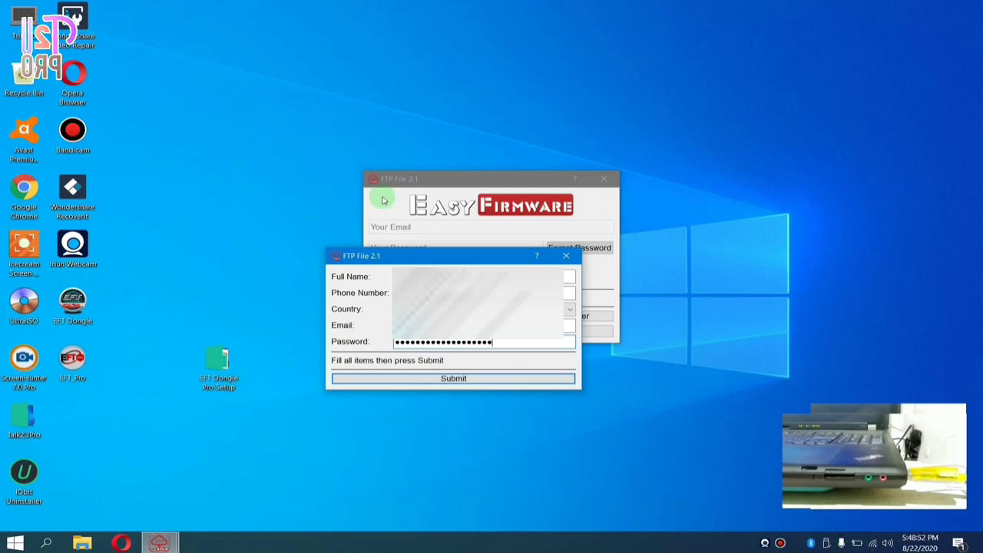
pyautogui.click(434, 380)
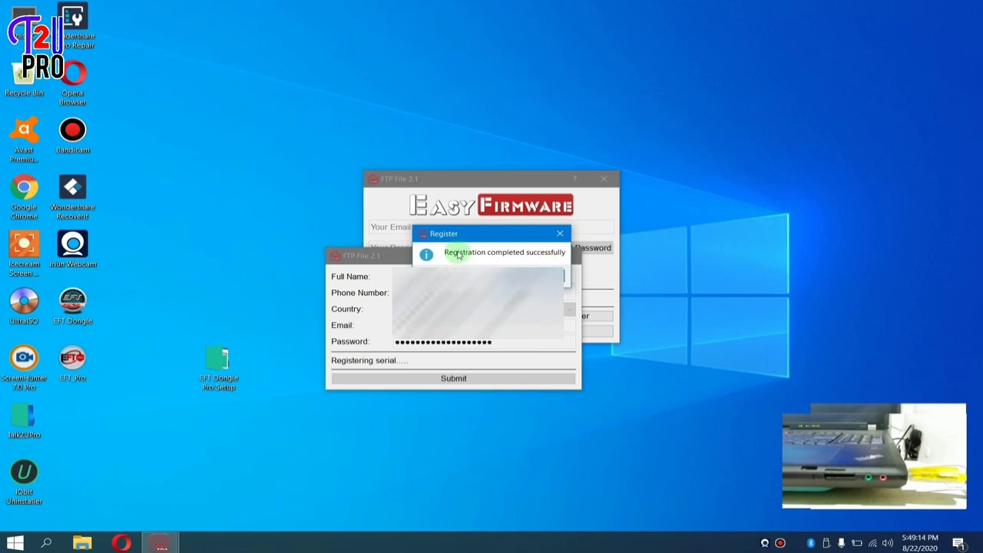
pyautogui.moveTo(473, 233); pyautogui.dragTo(463, 263)
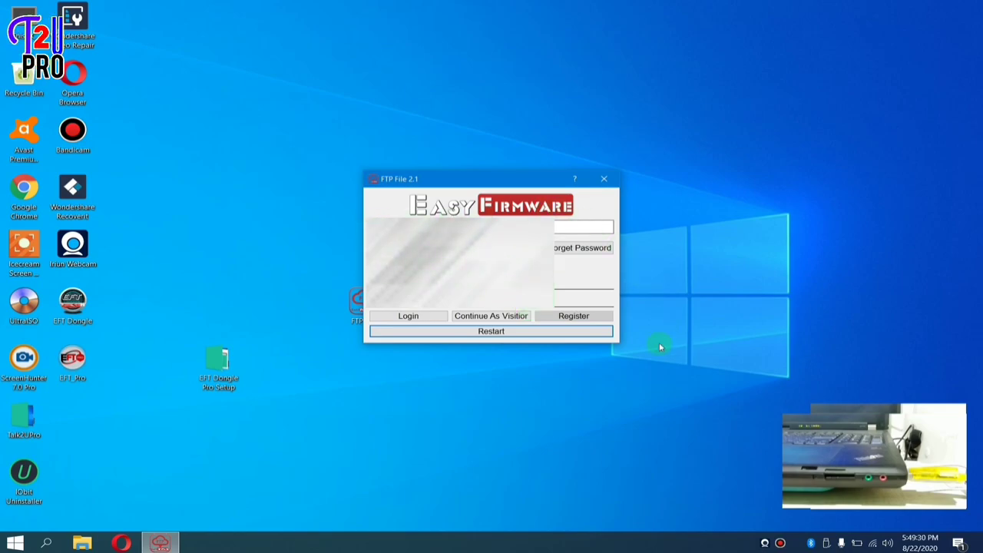
# Log in to FTP File with the registered account and minimize its main window.
pyautogui.click(391, 321)
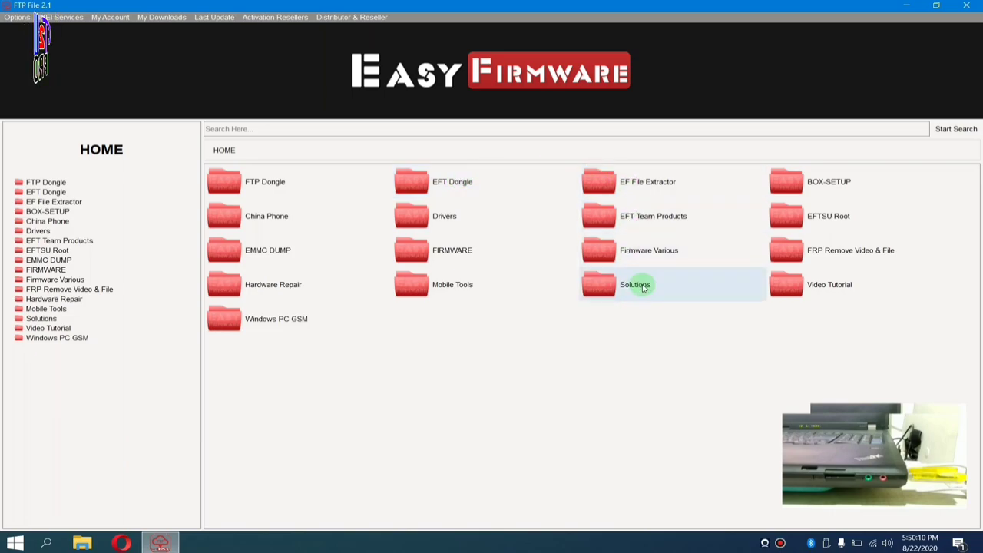
pyautogui.click(905, 7)
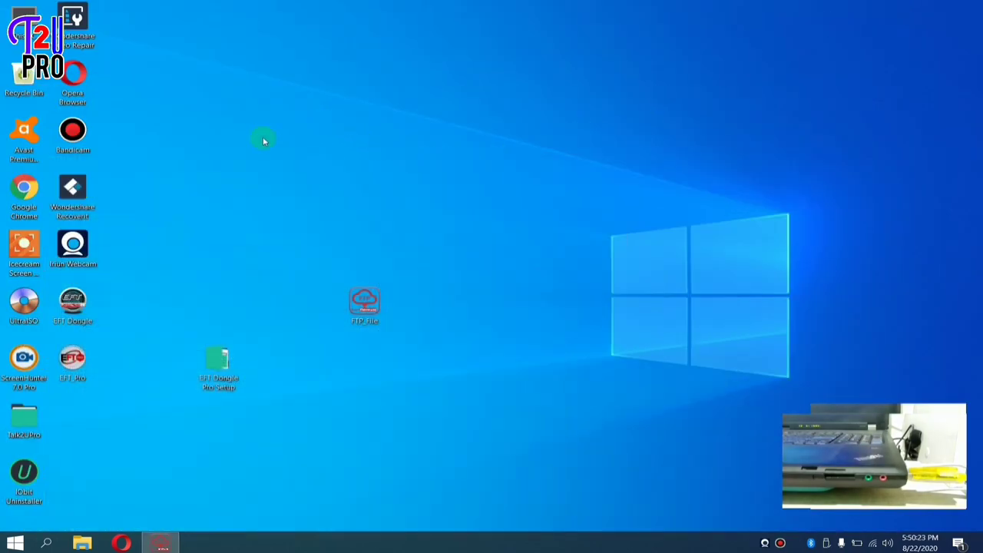